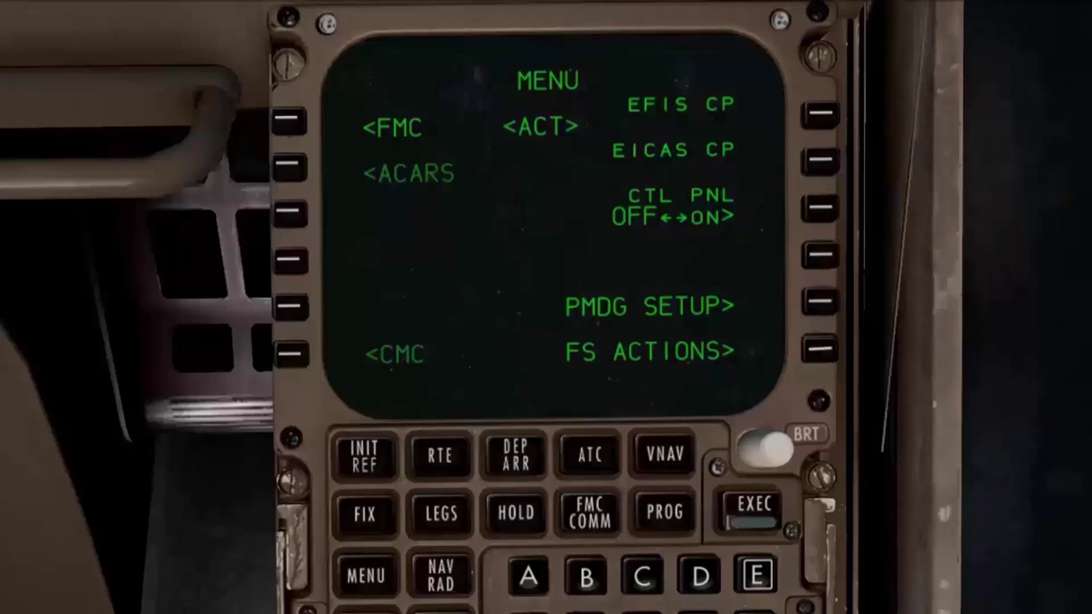
# Bring up the PAYLOAD loading page from the CDU's FS ACTIONS menu.
pyautogui.click(833, 359)
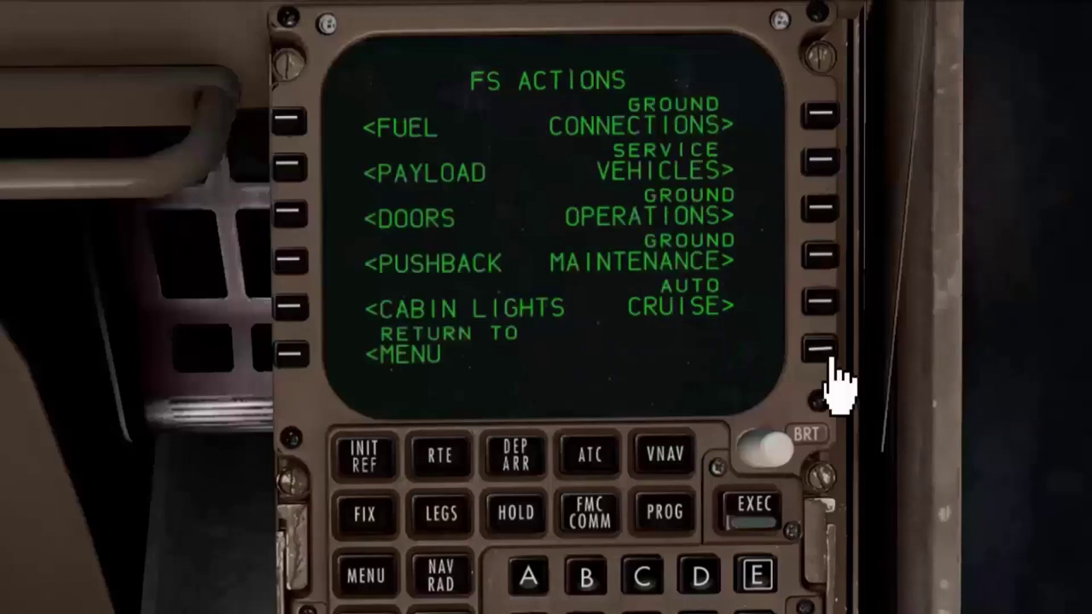
pyautogui.click(290, 168)
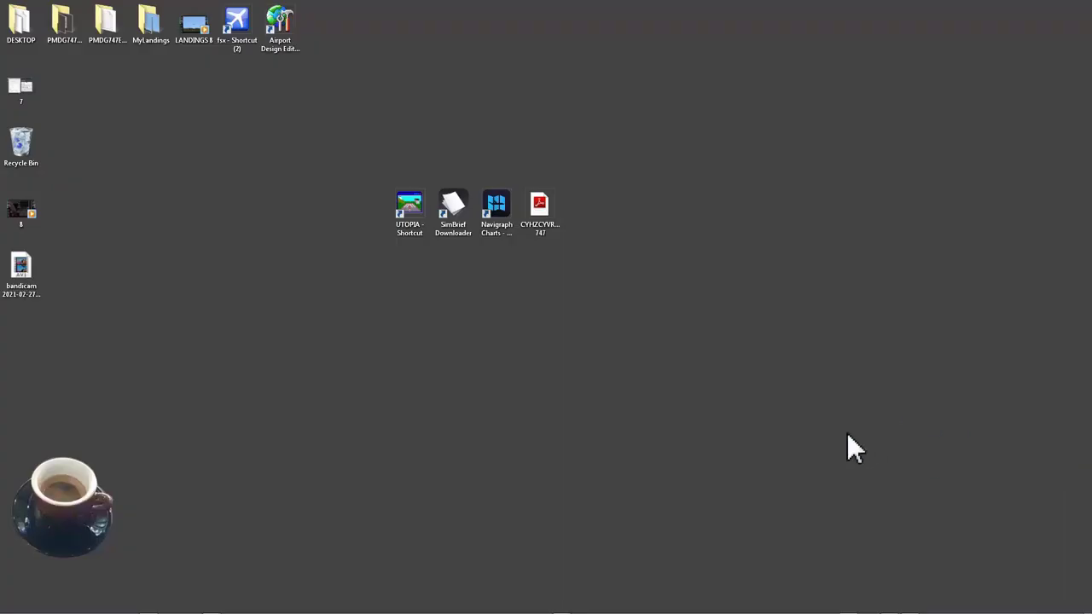
# Open the CYHZ–CYVR flight plan PDF to read the 488848 lbs estimated ZFW.
pyautogui.doubleClick(552, 220)
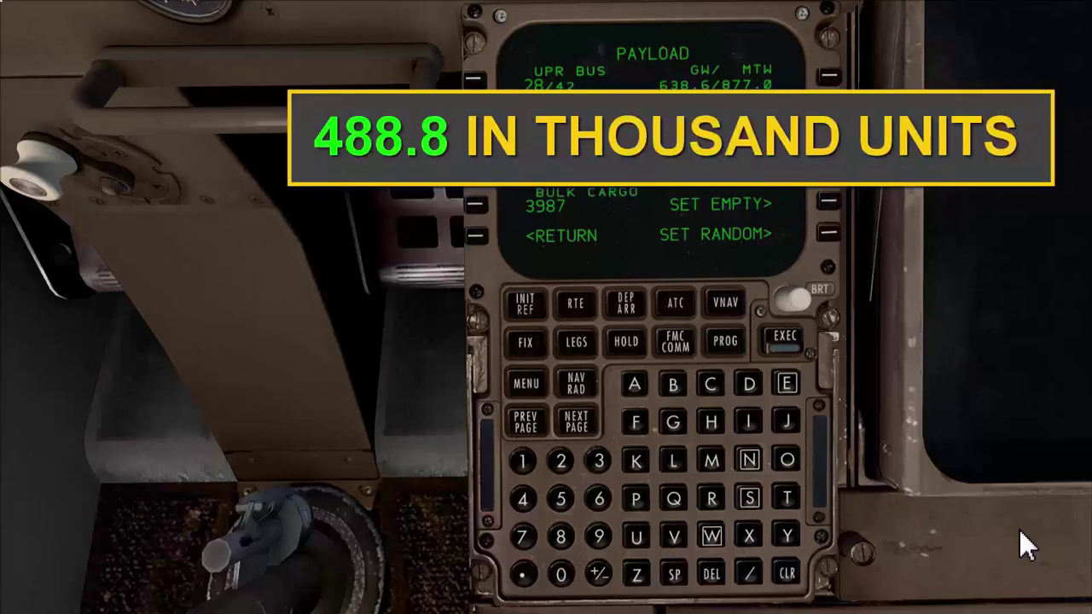
# Set the payload zero fuel weight to 488.8, then go to the FUEL page.
pyautogui.click(525, 500)
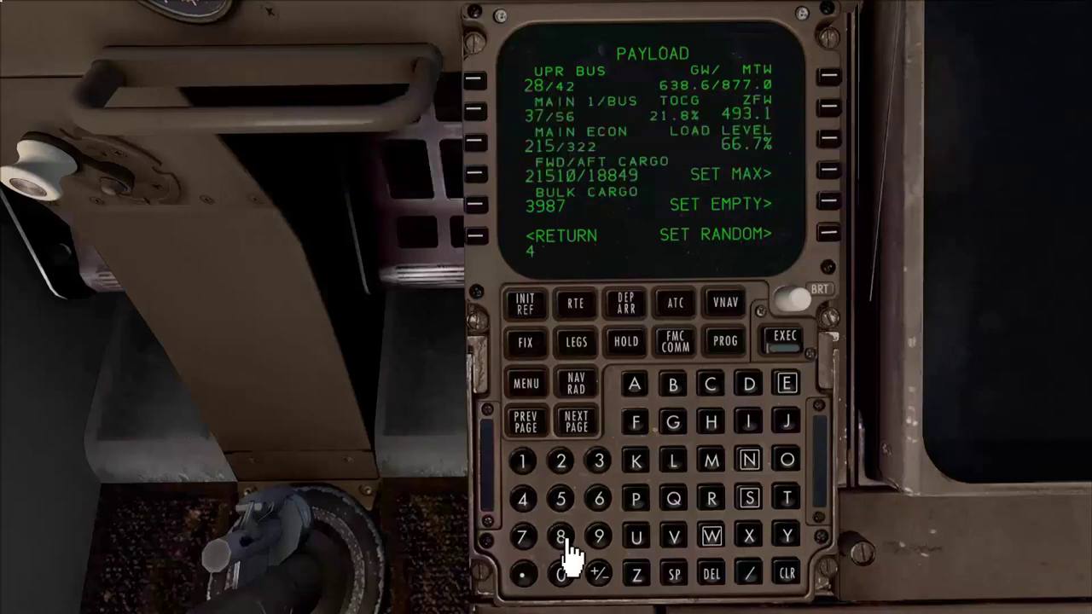
pyautogui.click(566, 544)
pyautogui.click(566, 544)
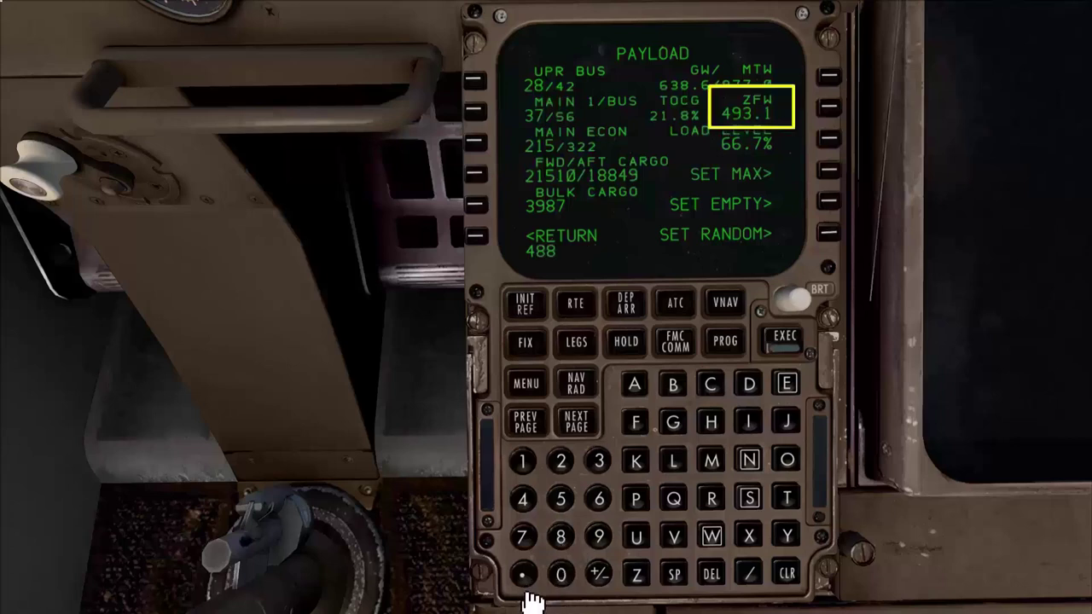
pyautogui.click(523, 574)
pyautogui.click(563, 541)
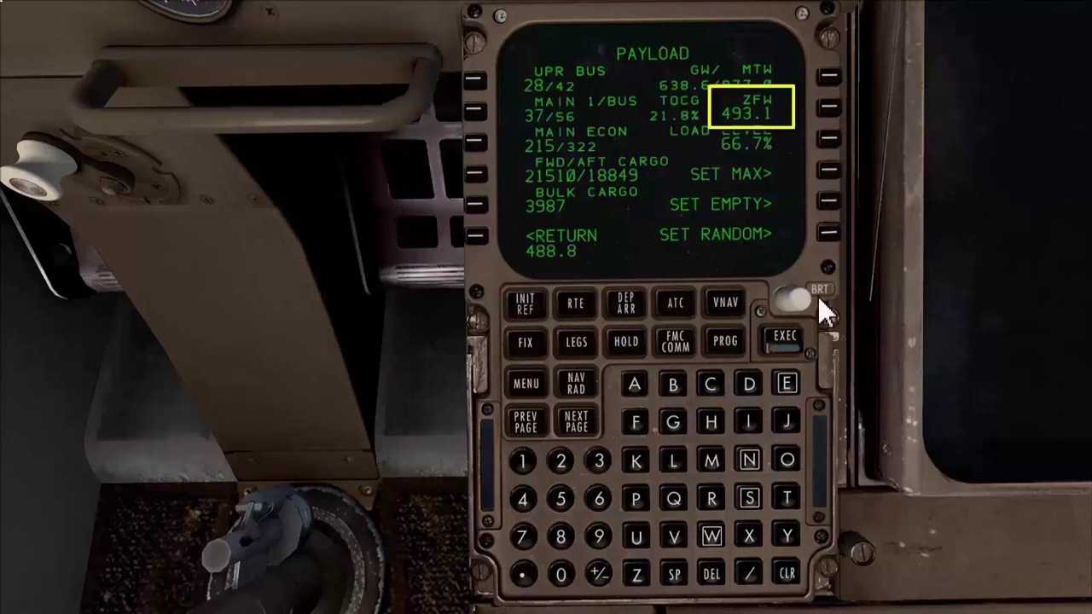
pyautogui.click(840, 125)
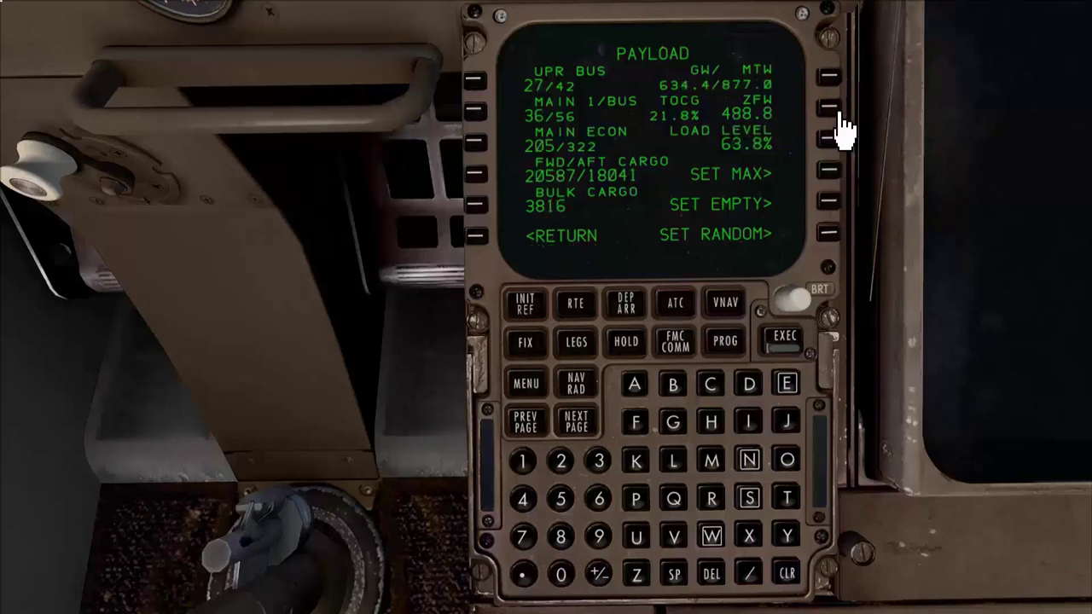
pyautogui.click(476, 235)
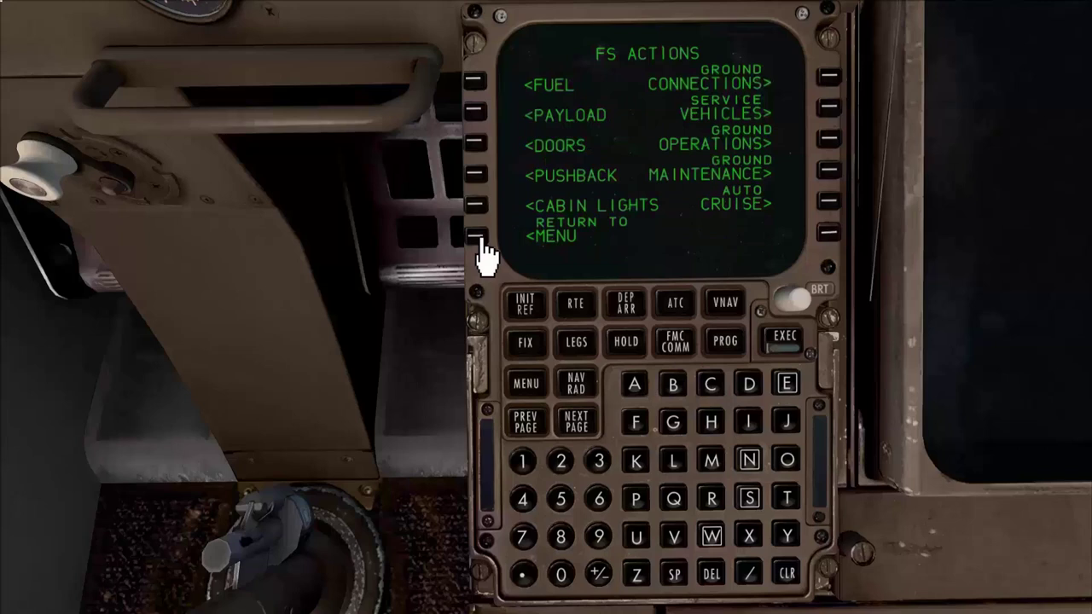
pyautogui.click(480, 85)
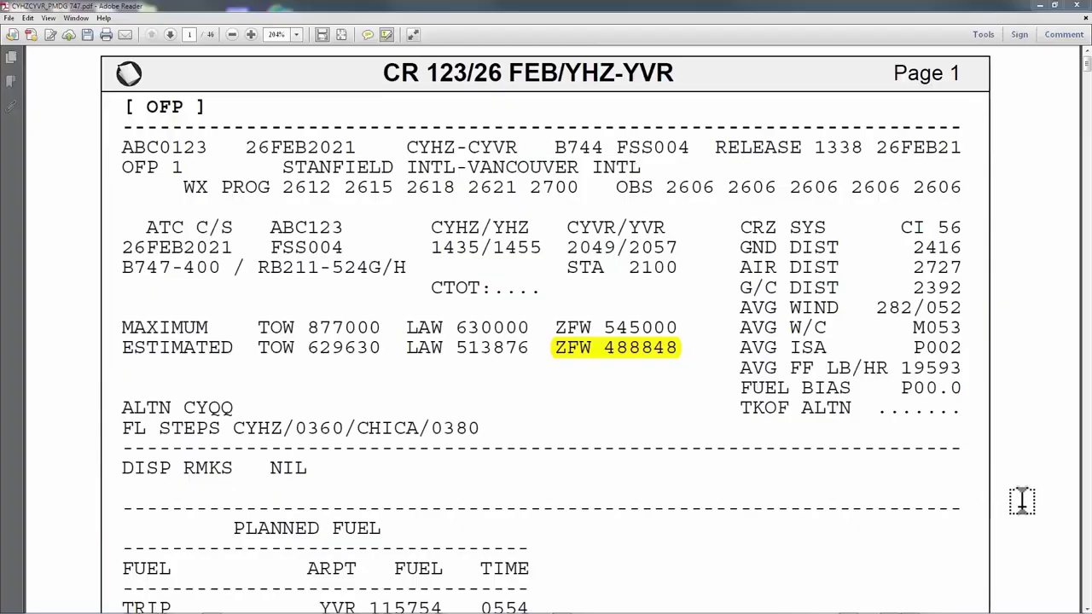
# Scroll the flight plan PDF to the PLANNED FUEL table and highlight its heading.
pyautogui.click(1023, 502)
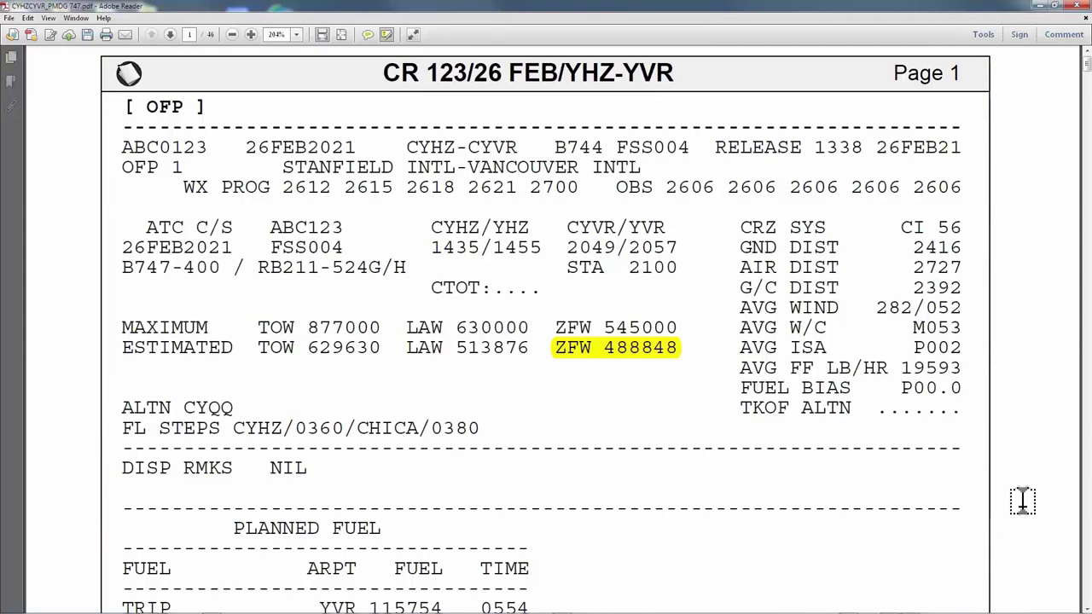
pyautogui.scroll(-4, 1023, 501)
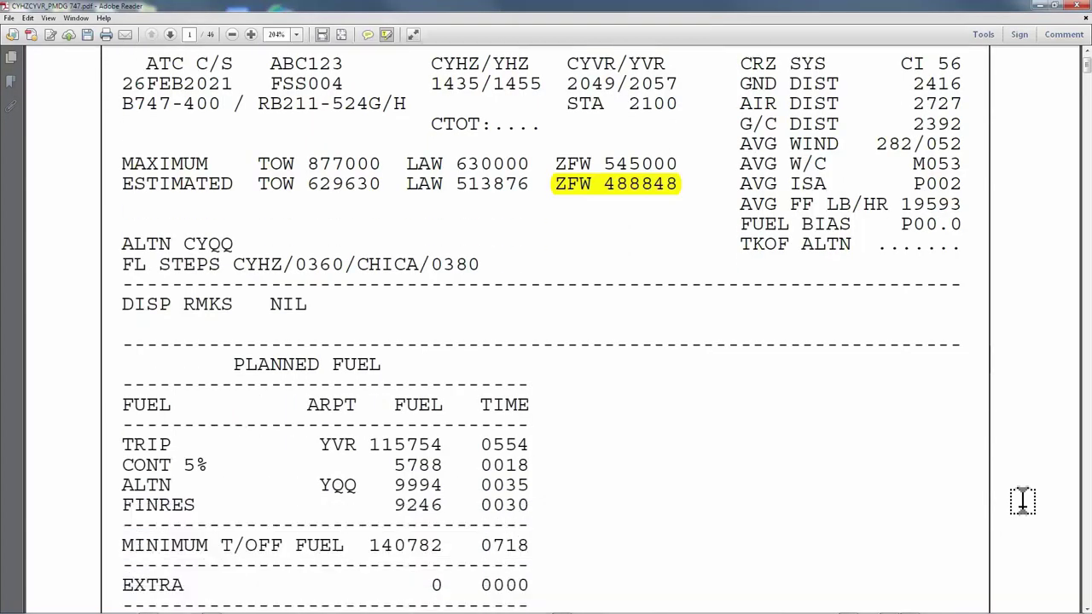
pyautogui.scroll(-6, 1024, 502)
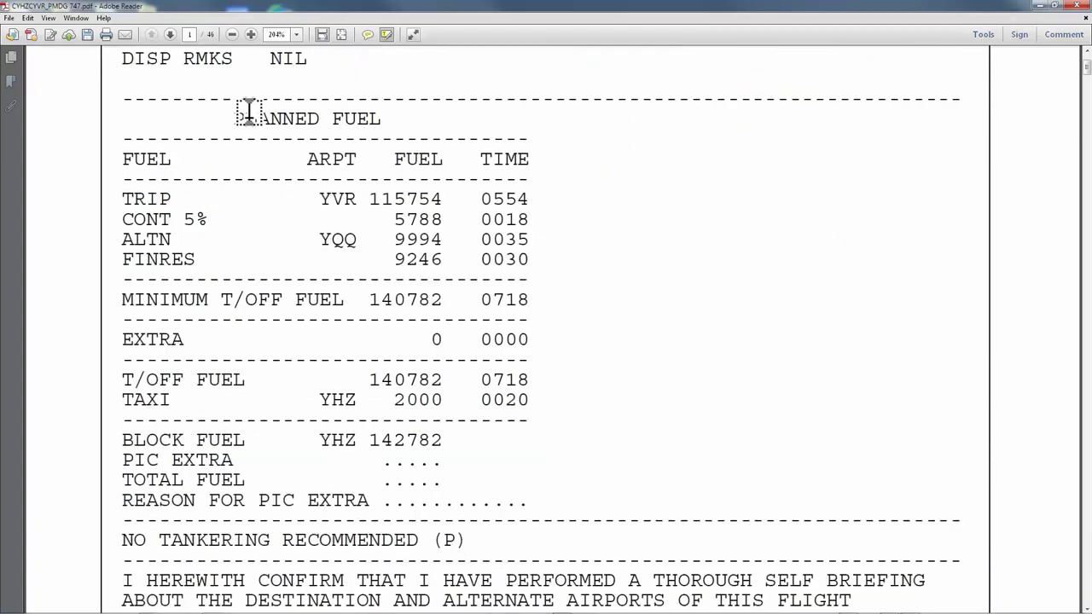
pyautogui.moveTo(246, 113); pyautogui.dragTo(386, 118)
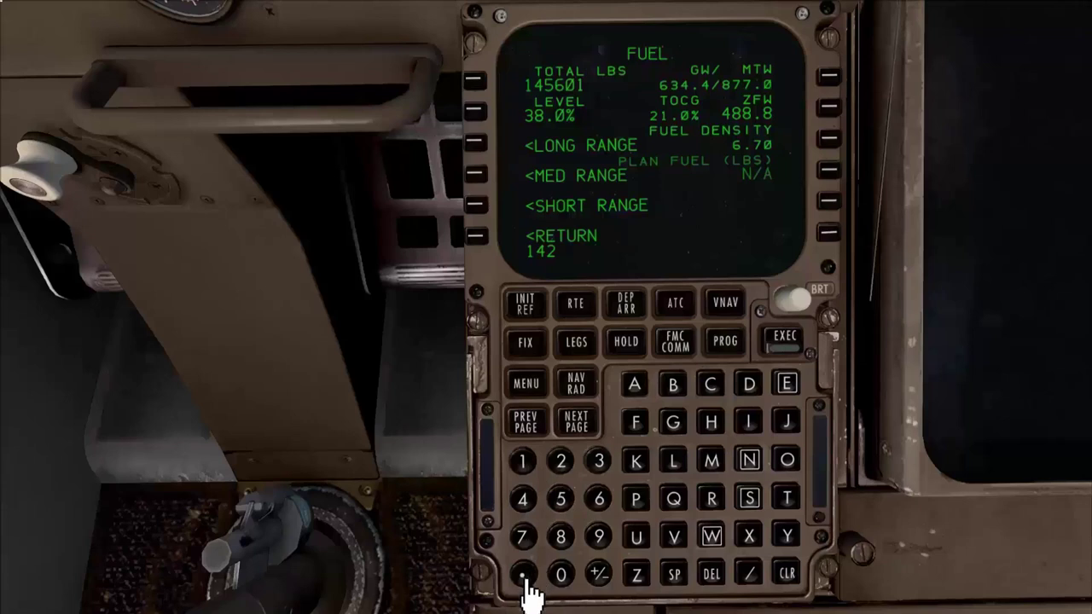
# Load 142782 lbs as total fuel and confirm 142.8 on the EICAS.
pyautogui.write('78')
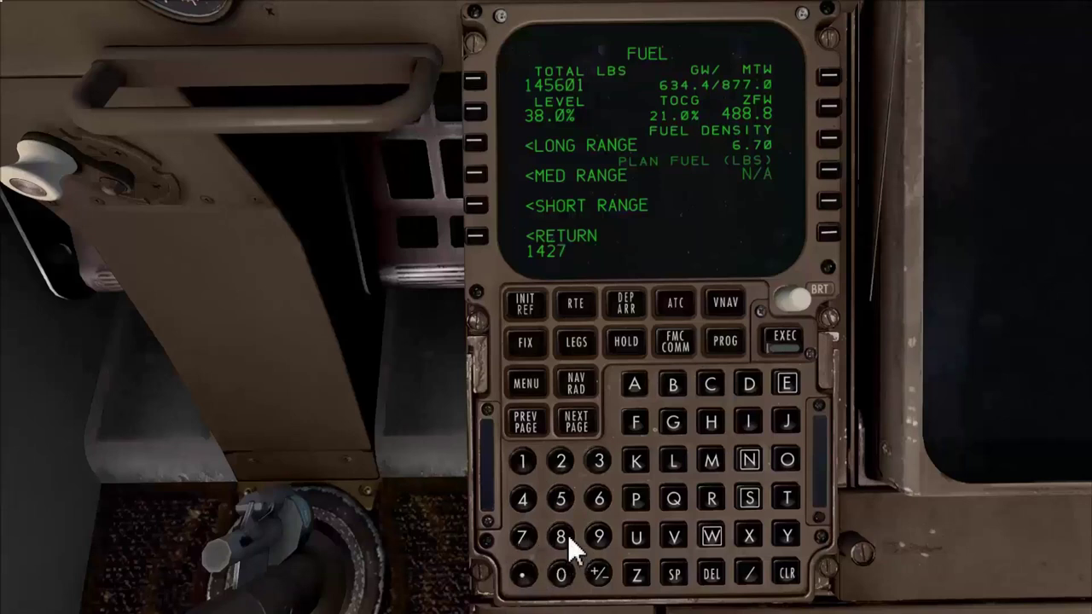
pyautogui.click(562, 465)
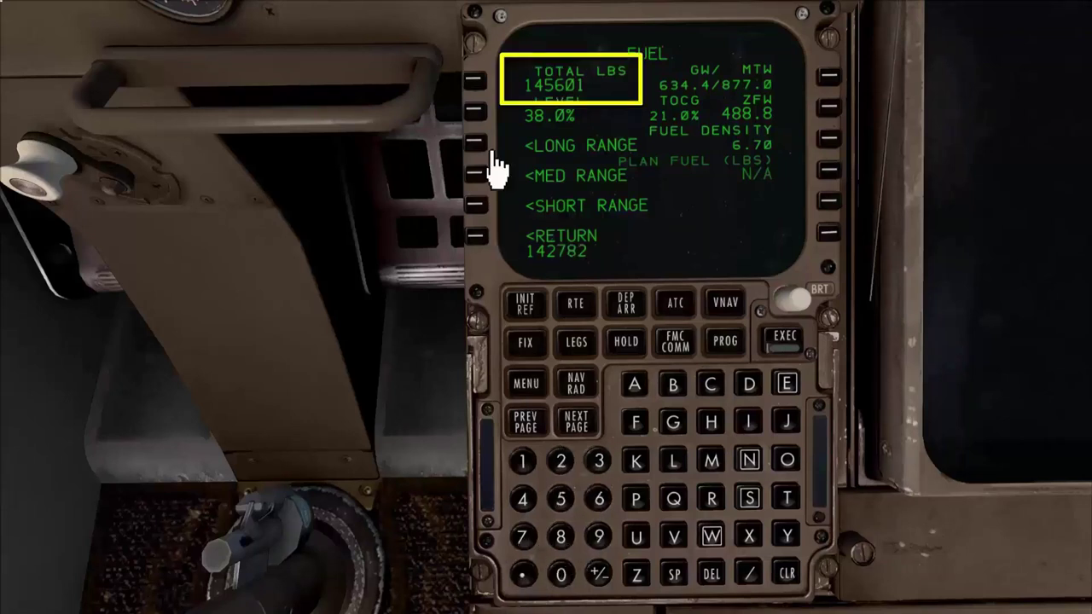
pyautogui.click(479, 85)
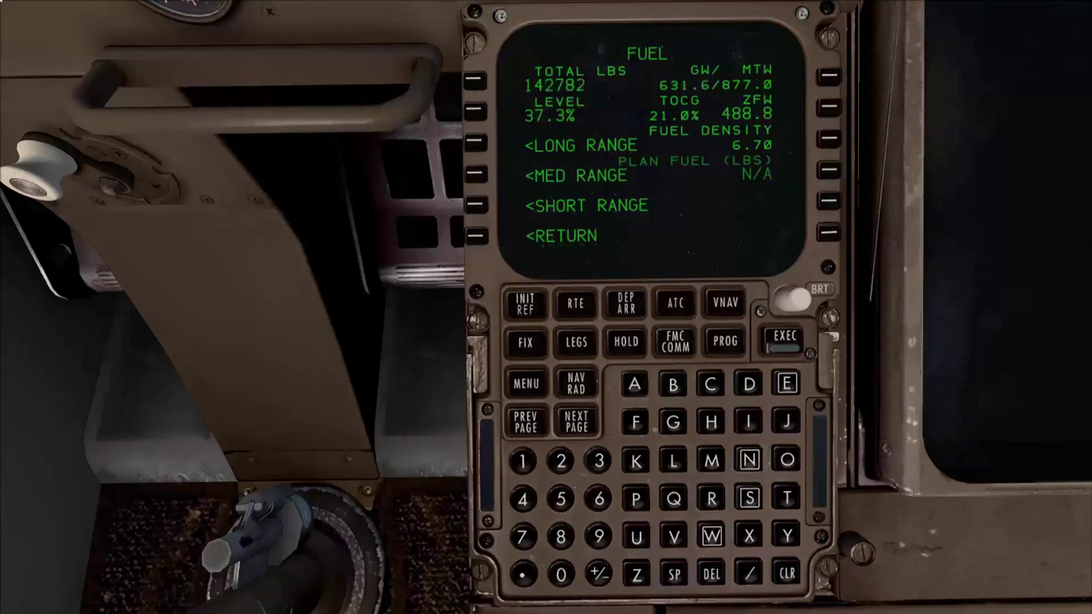
pyautogui.press('KP_8')
# Return to the CDU main MENU and open the FMC pages.
pyautogui.click(537, 394)
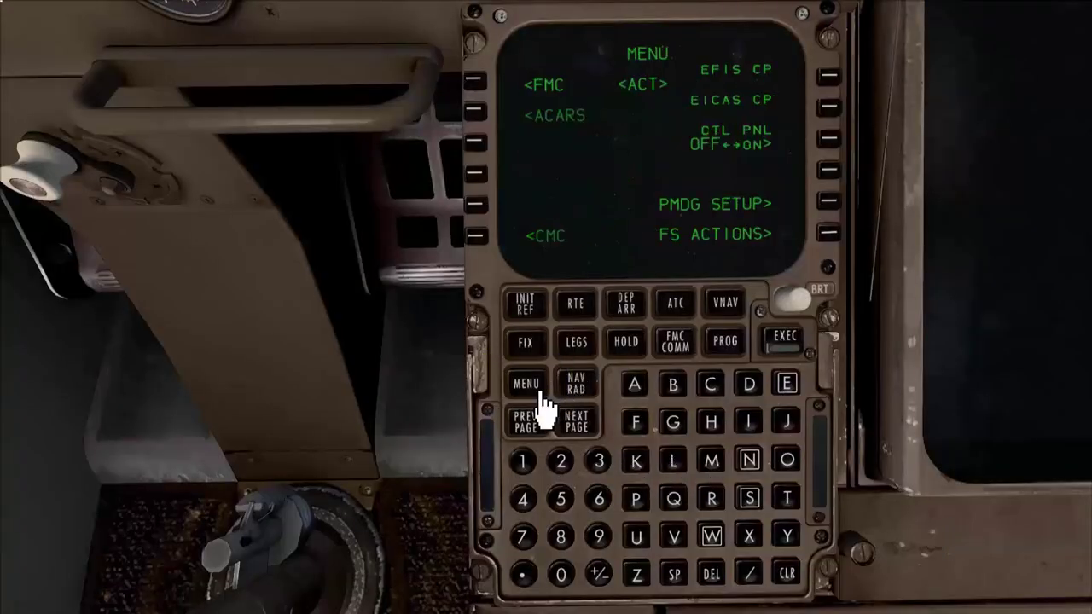
pyautogui.click(477, 83)
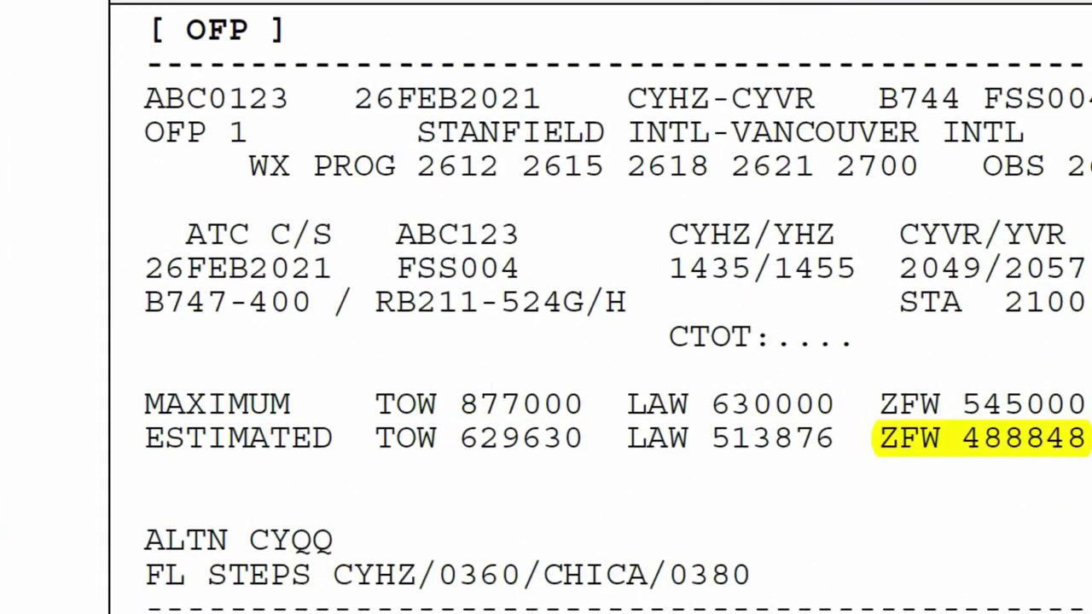
# Select the B747-400 aircraft type text and highlight the 26FEB21 release date.
pyautogui.moveTo(142, 302); pyautogui.dragTo(589, 301)
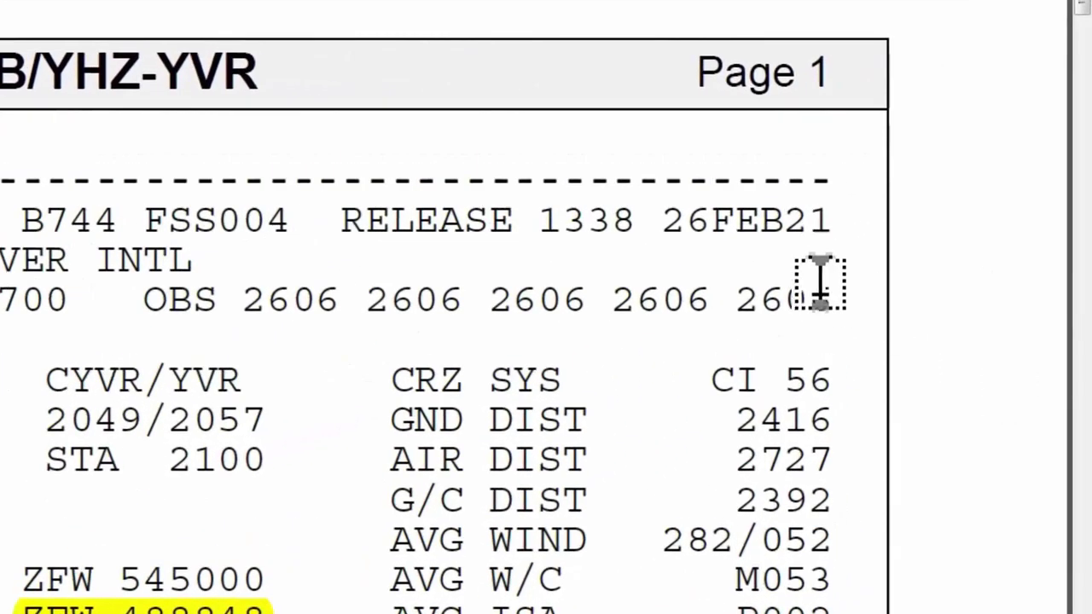
pyautogui.moveTo(662, 217); pyautogui.dragTo(853, 214)
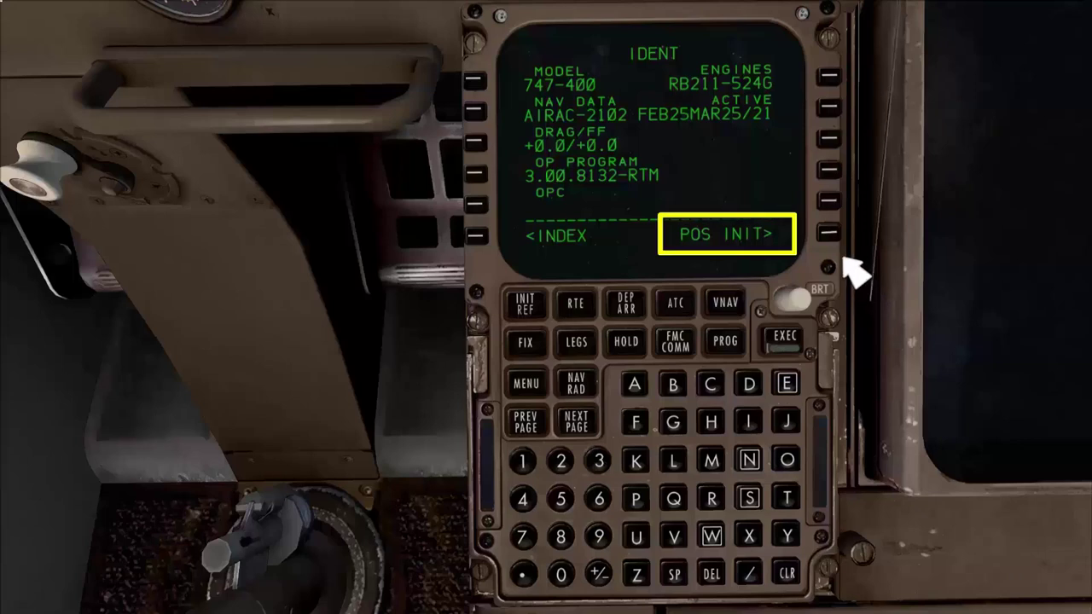
# On POS INIT, enter CYHZ as reference airport and set the IRS position from GPS.
pyautogui.click(831, 233)
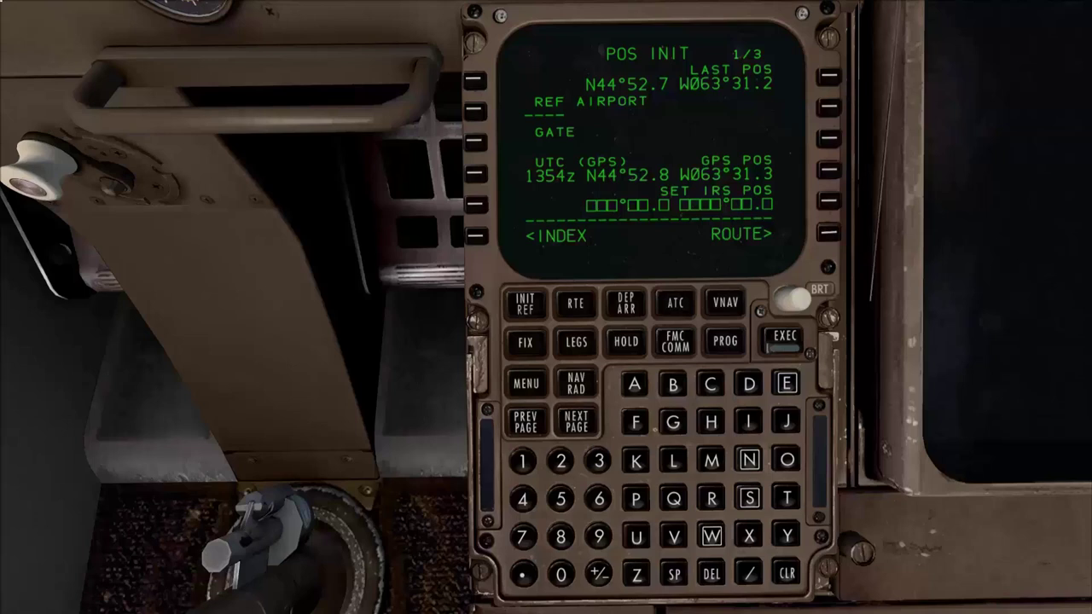
pyautogui.click(715, 388)
pyautogui.click(788, 538)
pyautogui.click(712, 424)
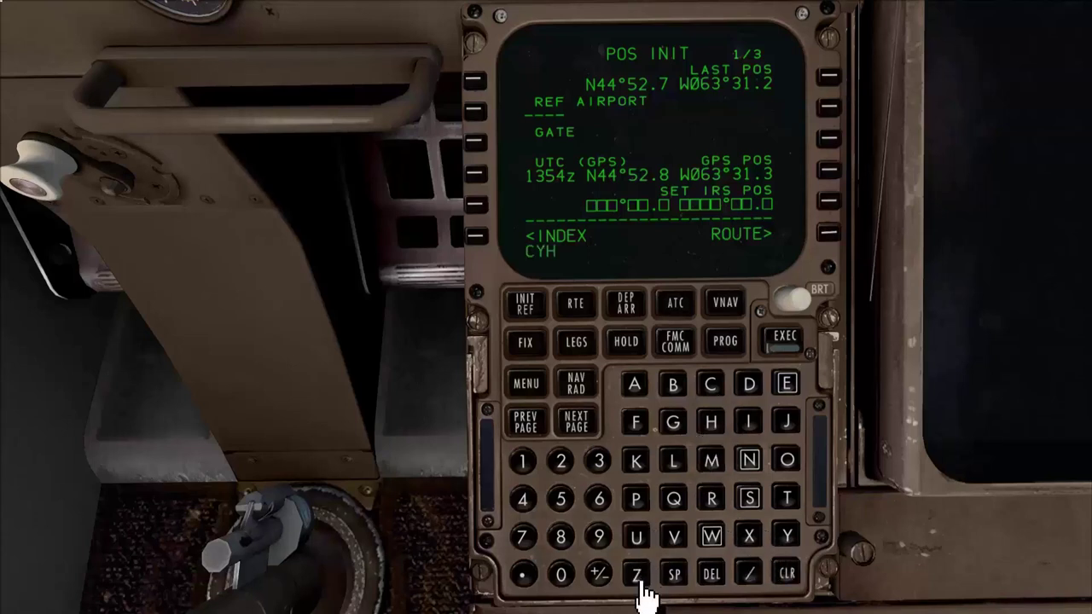
pyautogui.click(638, 578)
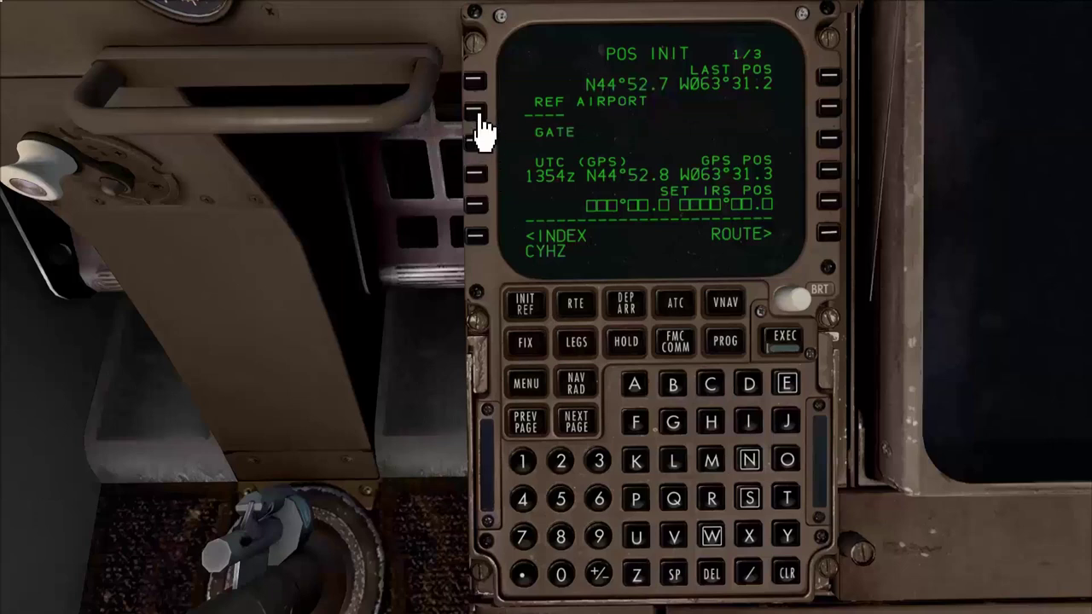
pyautogui.click(477, 126)
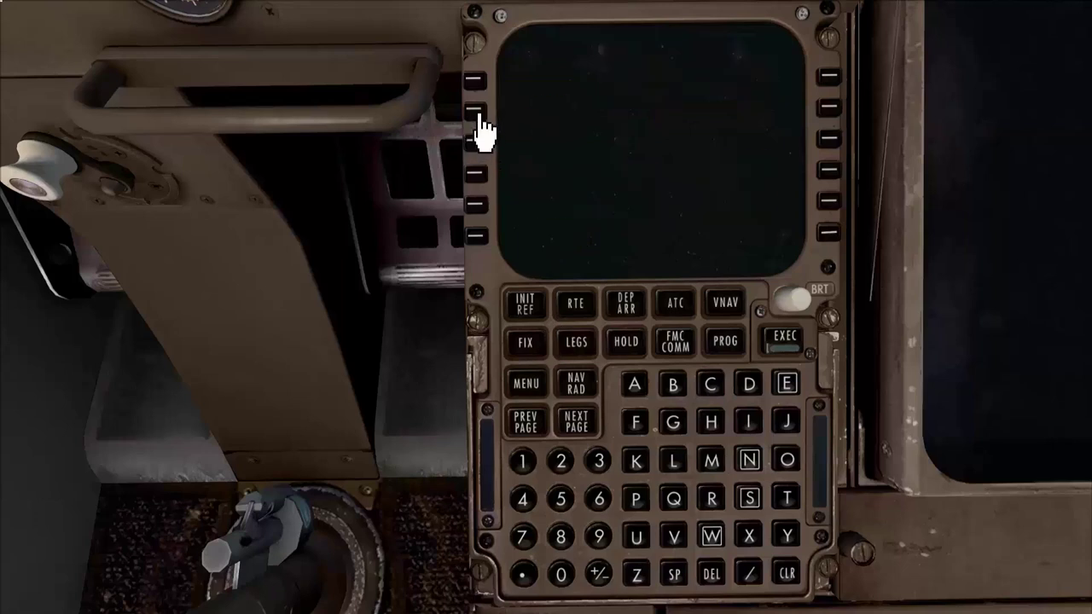
pyautogui.click(840, 183)
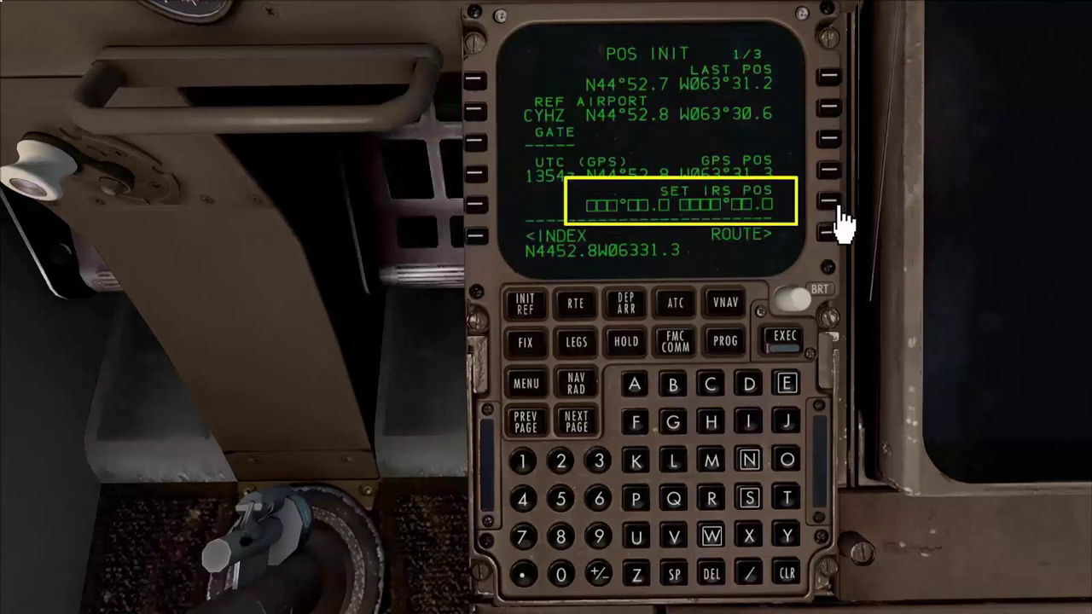
pyautogui.click(835, 205)
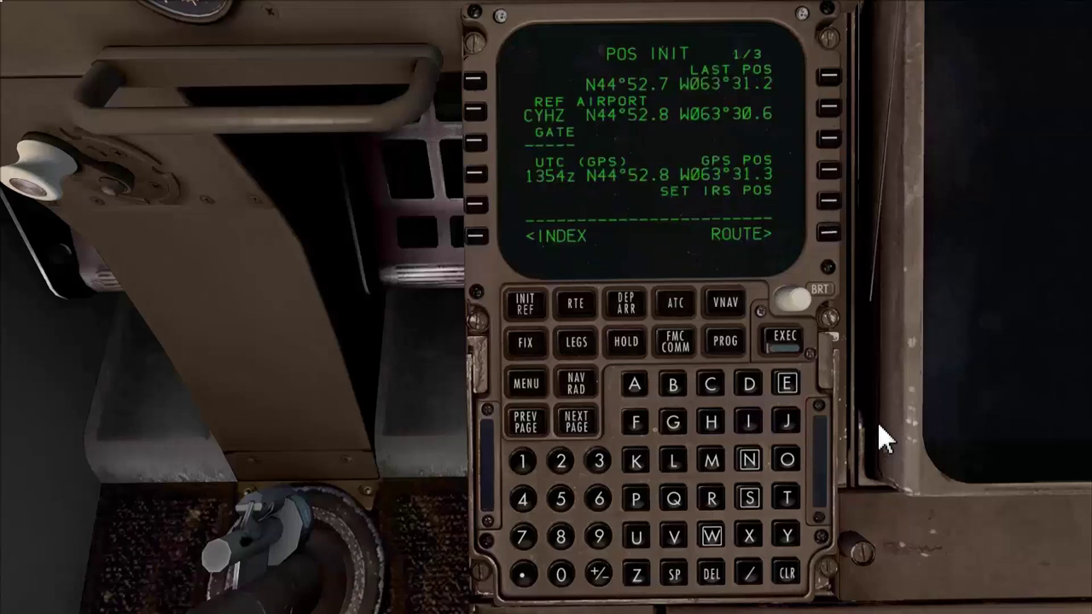
# On the route page, enter CYHZ as the route origin.
pyautogui.click(835, 242)
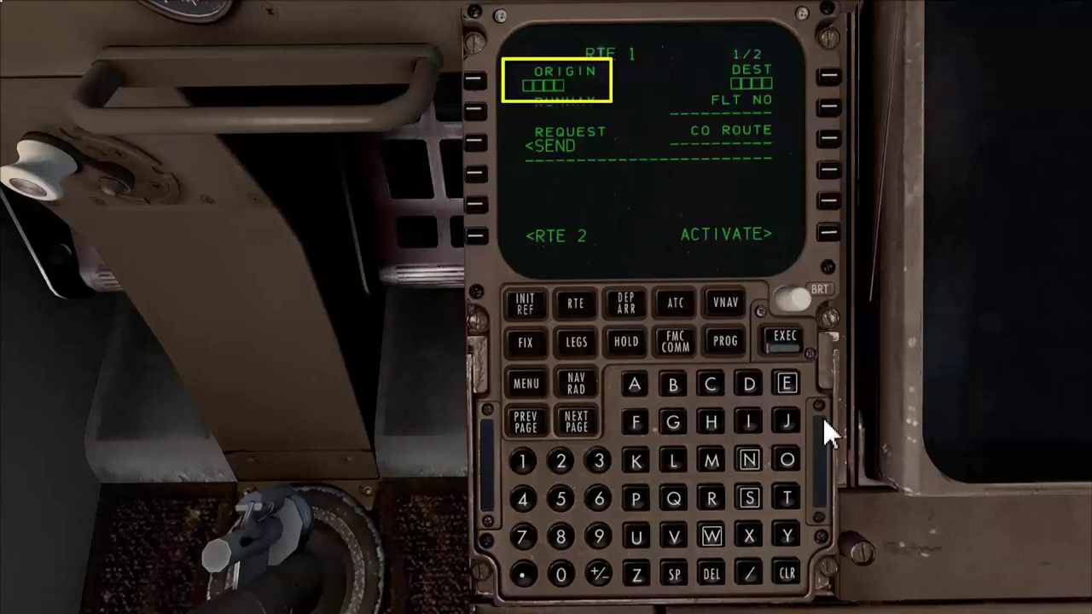
pyautogui.click(711, 384)
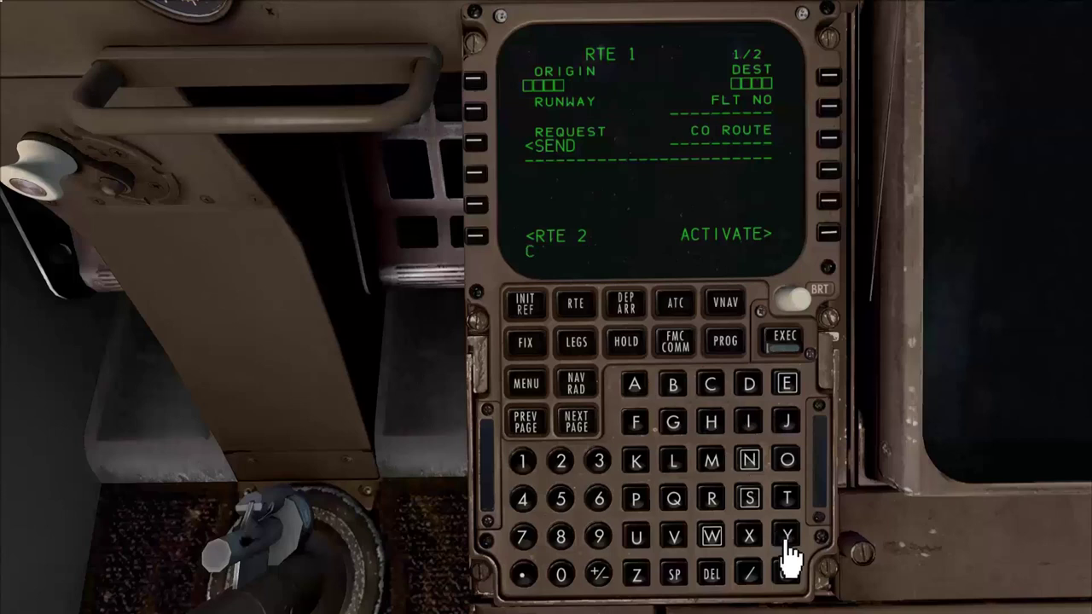
pyautogui.click(787, 536)
pyautogui.click(712, 424)
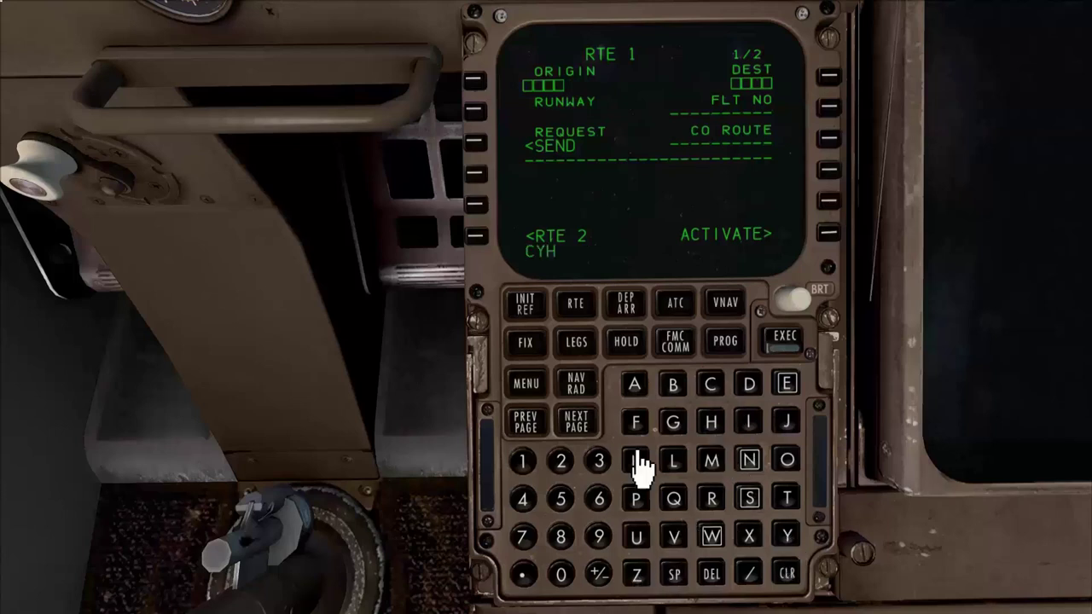
pyautogui.click(637, 575)
pyautogui.click(476, 86)
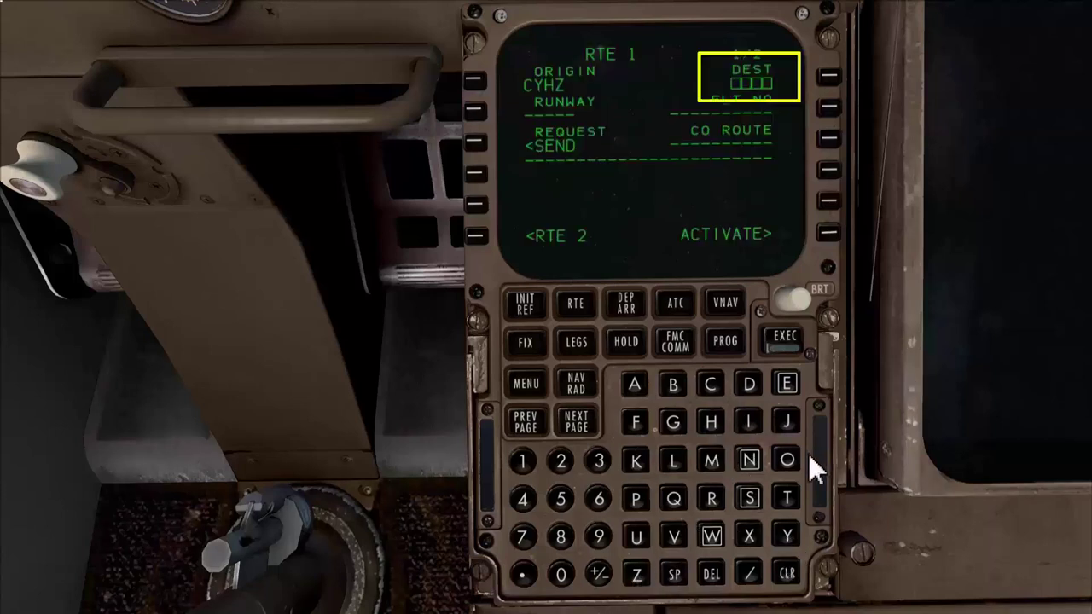
# Load company route CYHZCYVR, then activate and execute RTE 1.
pyautogui.click(712, 388)
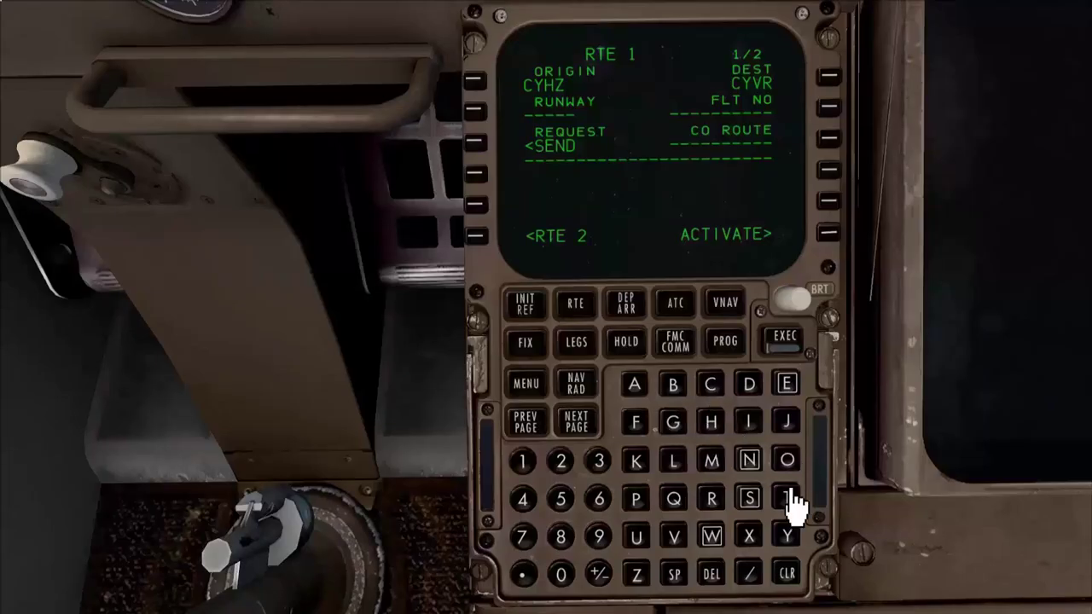
pyautogui.click(786, 535)
pyautogui.click(711, 421)
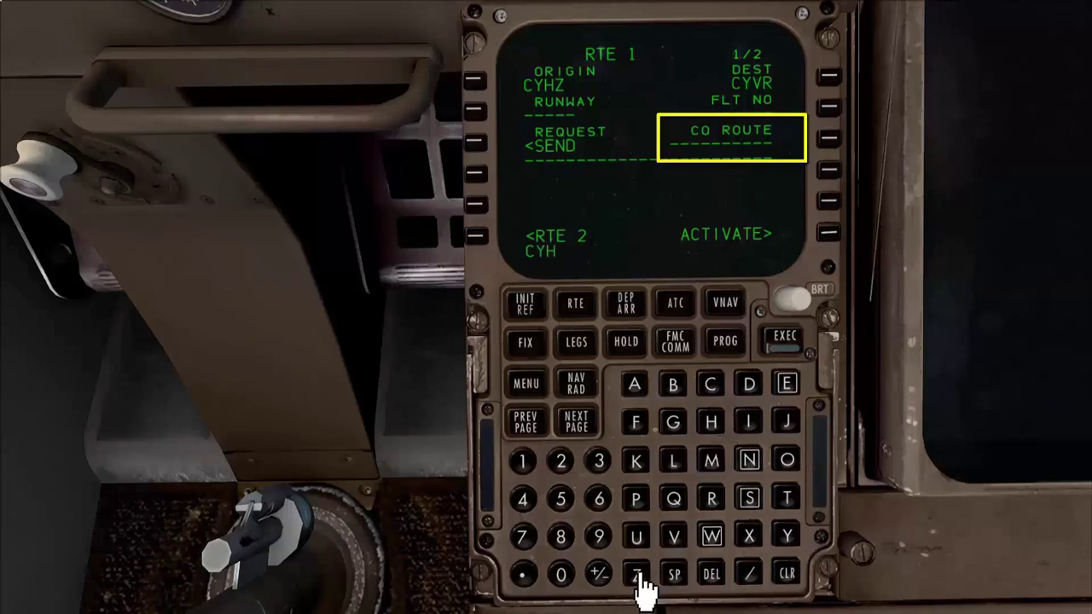
pyautogui.click(642, 578)
pyautogui.click(715, 394)
pyautogui.click(785, 538)
pyautogui.click(676, 539)
pyautogui.click(712, 503)
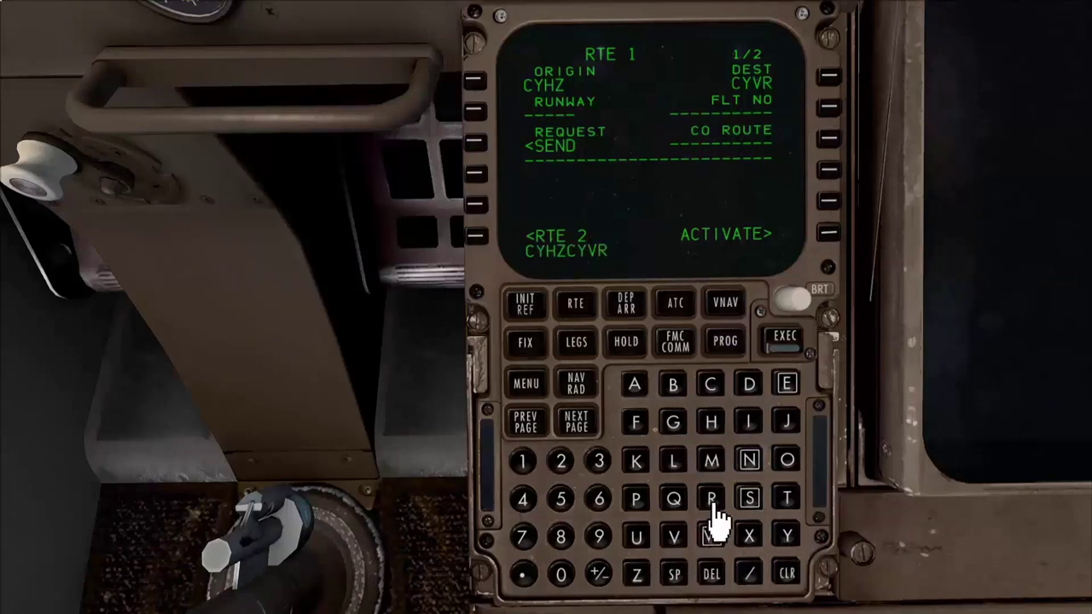
pyautogui.click(834, 143)
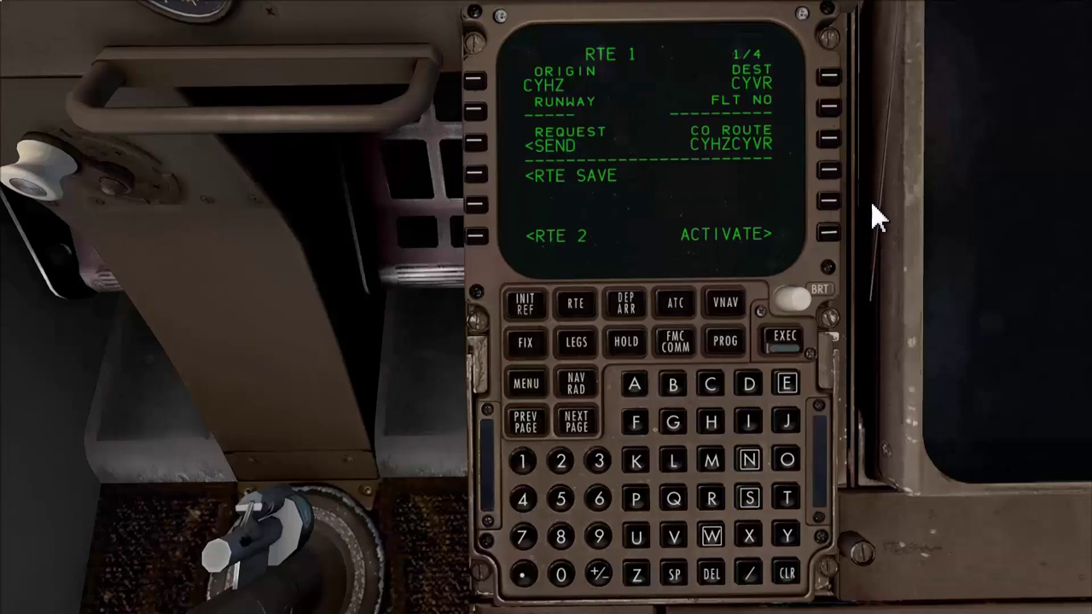
pyautogui.click(829, 232)
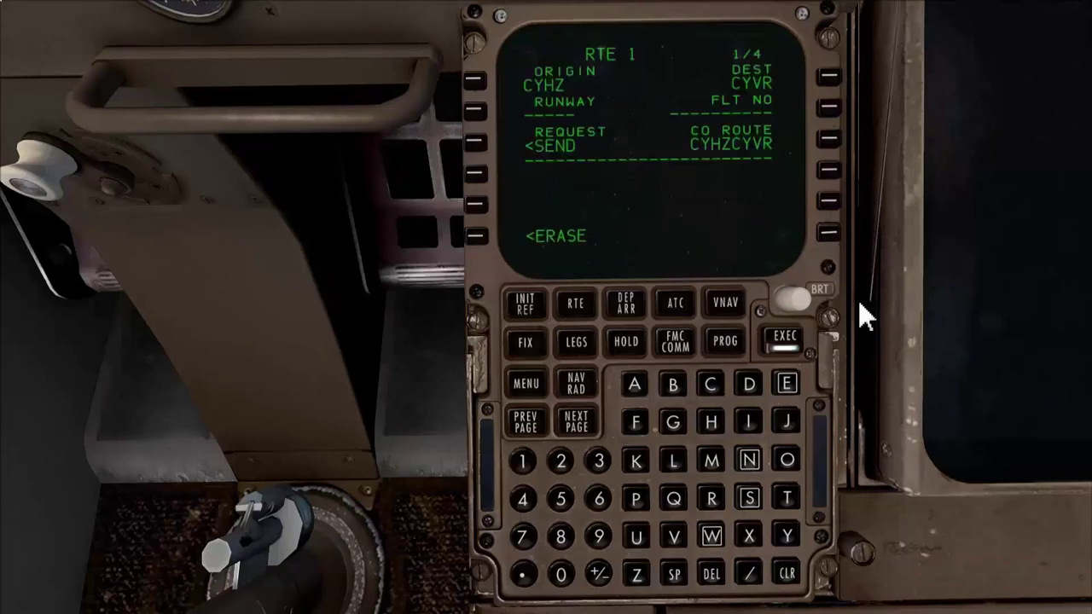
pyautogui.click(796, 350)
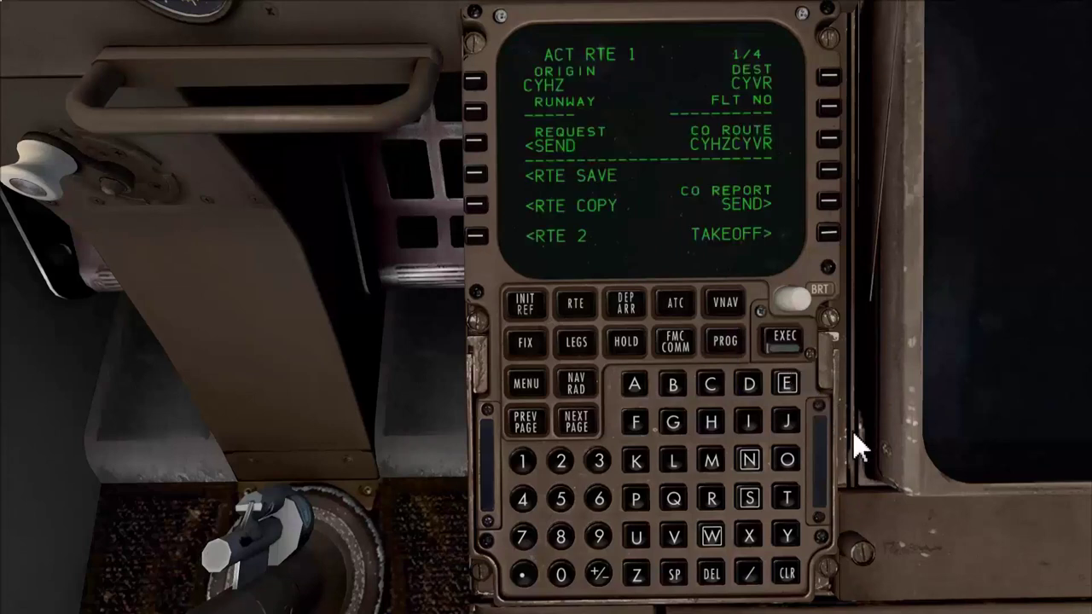
pyautogui.click(636, 389)
pyautogui.click(673, 392)
pyautogui.click(707, 394)
pyautogui.click(528, 463)
pyautogui.click(558, 470)
pyautogui.click(601, 469)
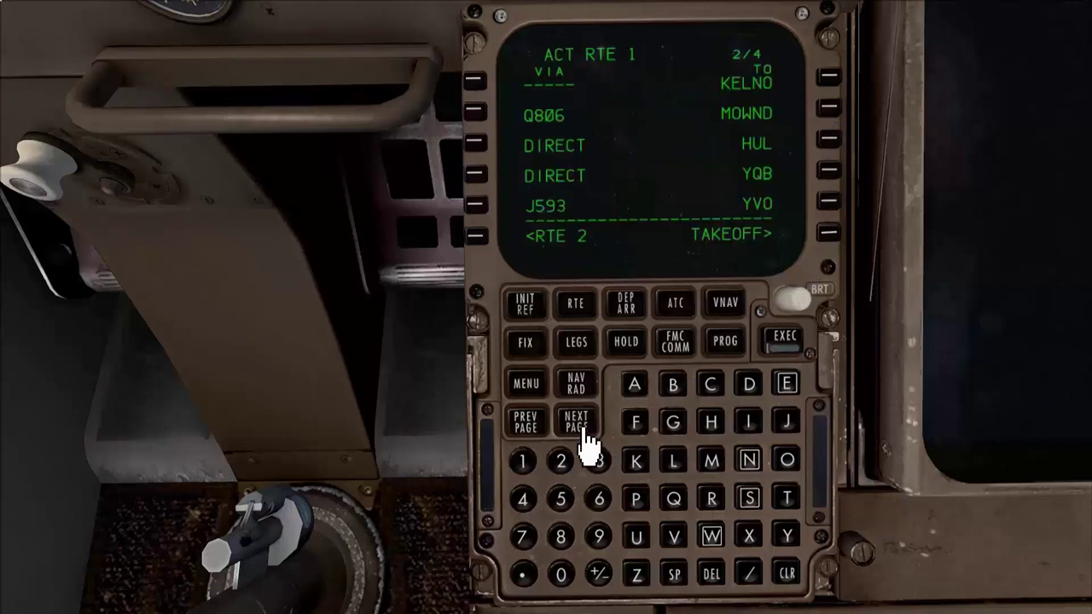
pyautogui.click(587, 435)
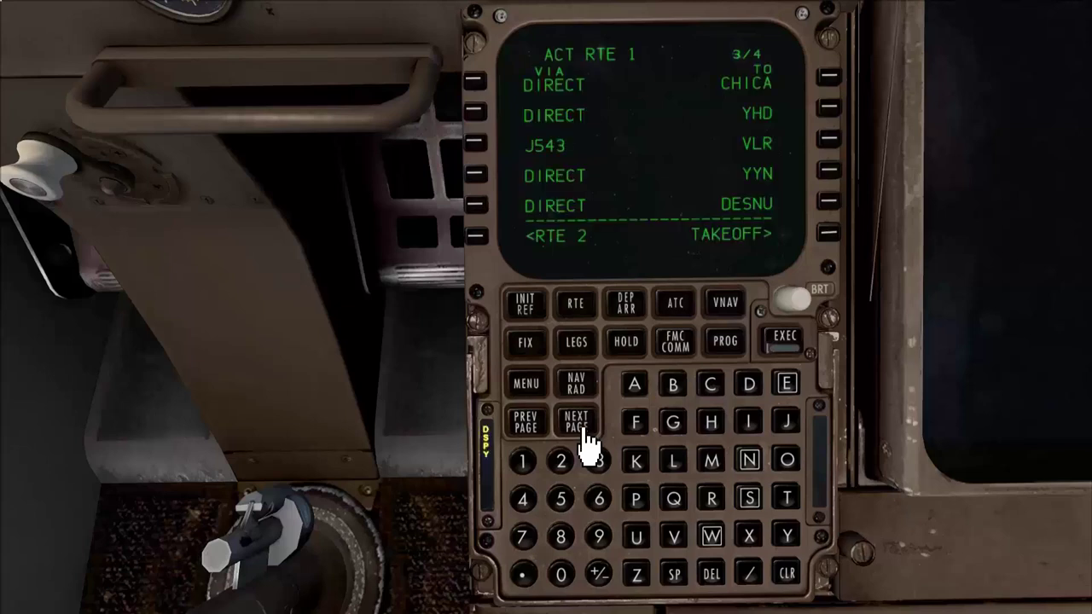
pyautogui.click(587, 436)
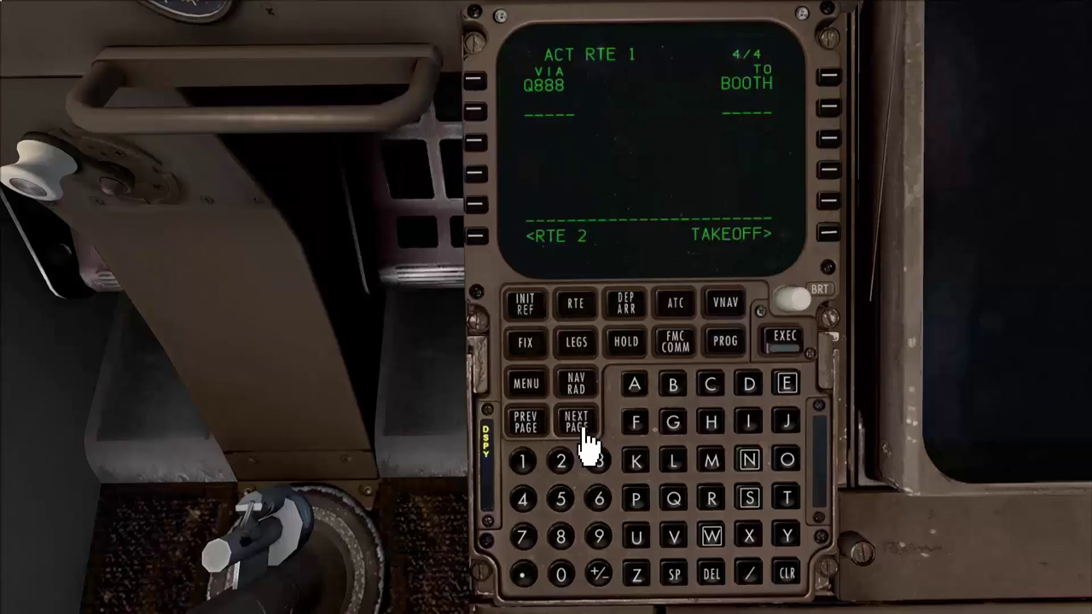
pyautogui.click(587, 435)
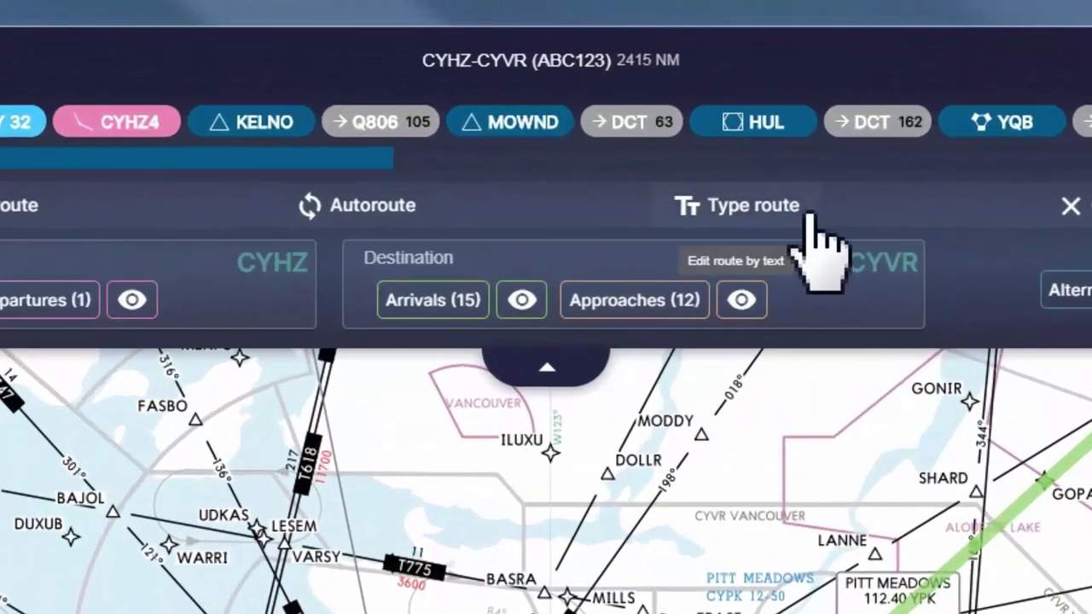
# Display the CYHZ–CYVR route as editable text in Navigraph Charts.
pyautogui.click(811, 220)
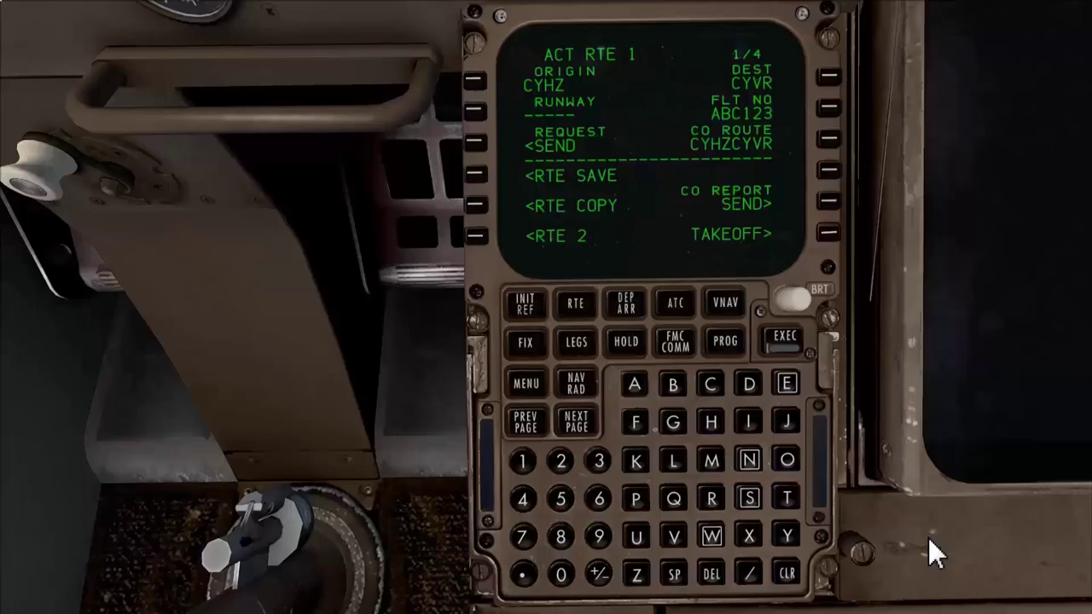
# Select runway 32 with the CYHZ4 SID, no transition, for CYHZ departure and execute it.
pyautogui.click(638, 317)
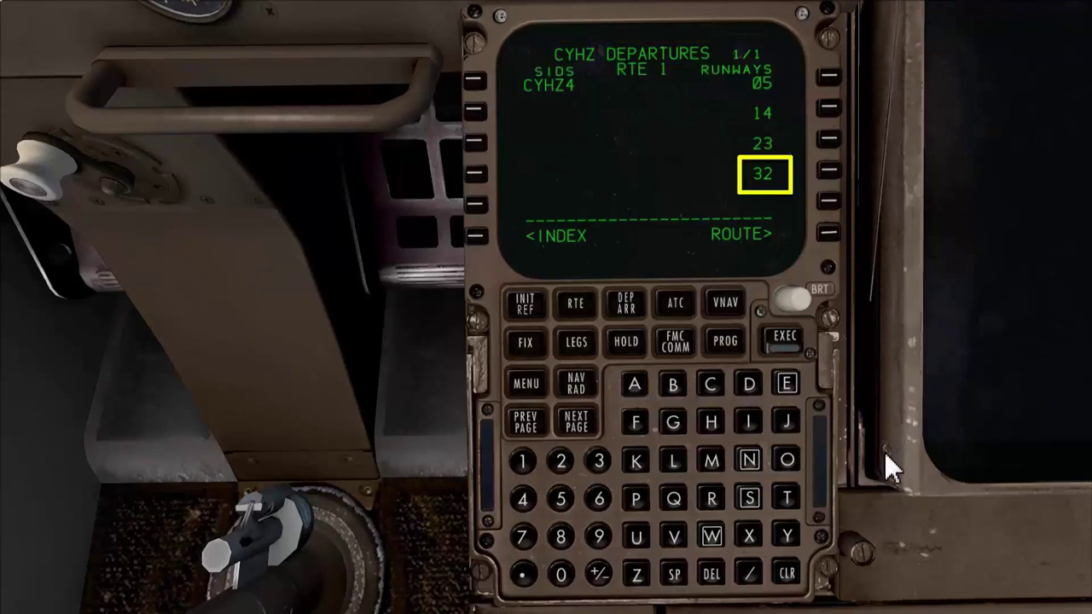
pyautogui.click(829, 171)
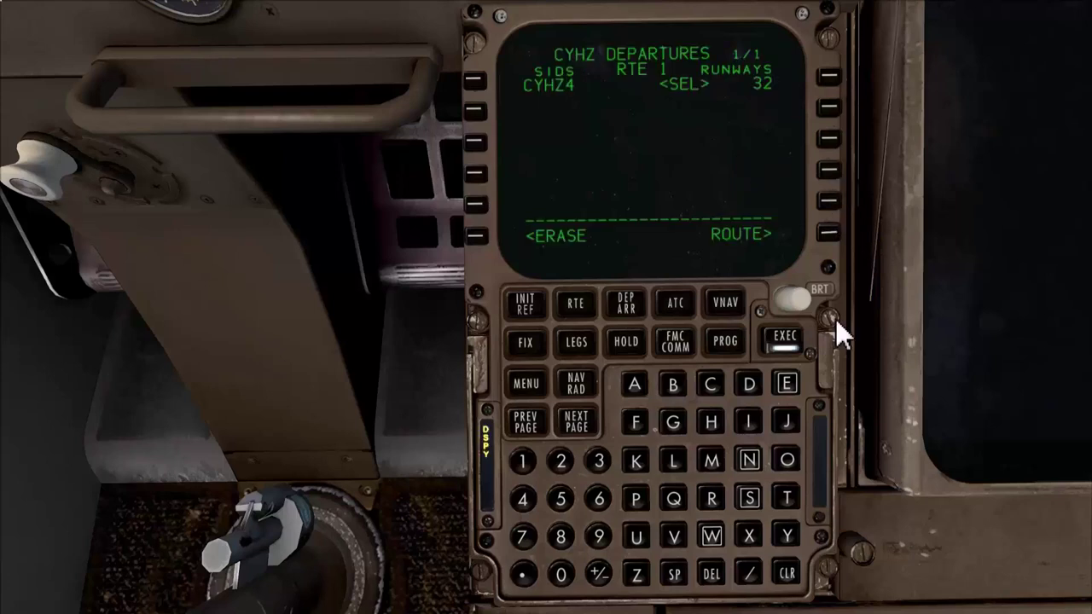
pyautogui.click(476, 82)
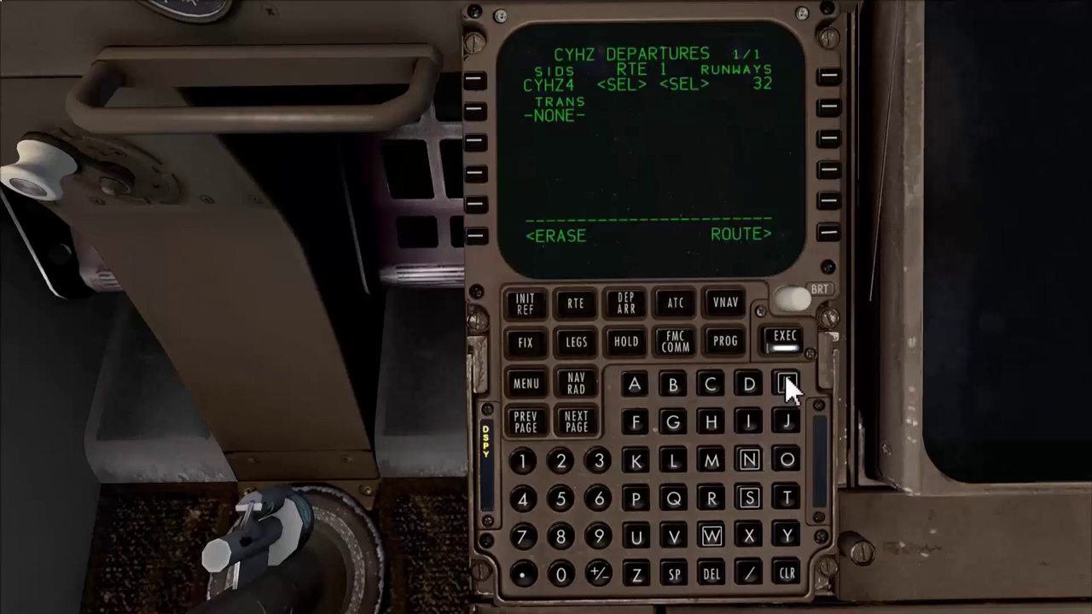
pyautogui.click(793, 350)
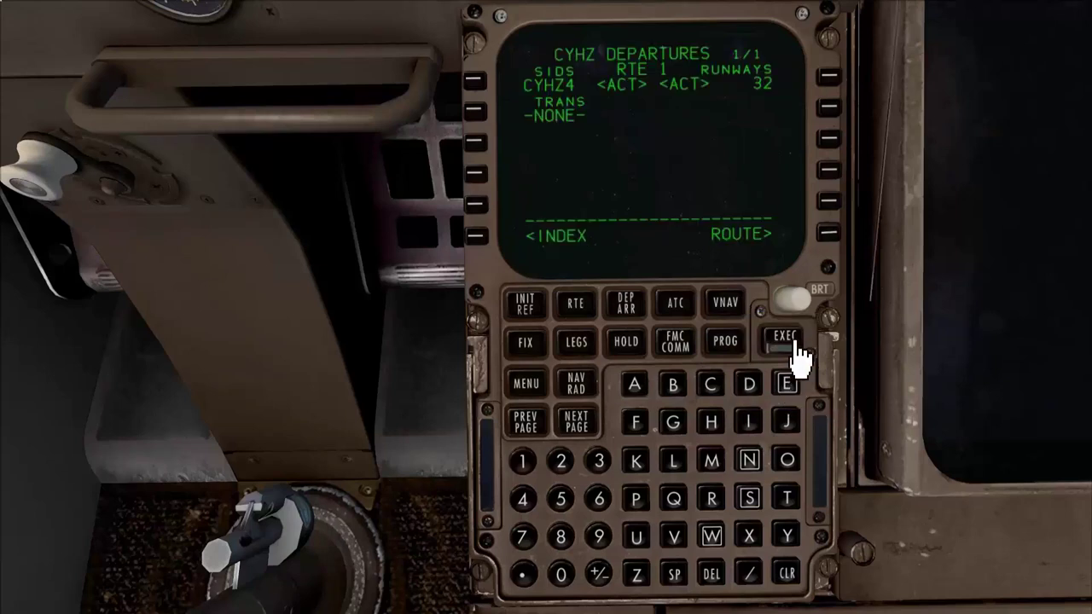
# Select the CANUC5.26L STAR and ILS26L approach for CYVR arrival and execute them.
pyautogui.click(478, 245)
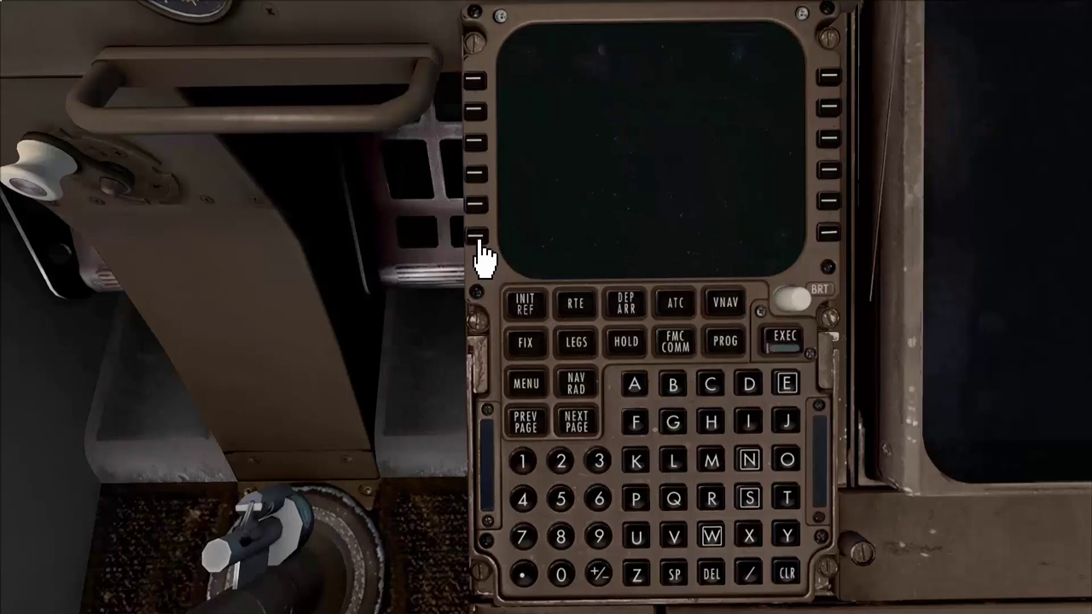
pyautogui.click(837, 119)
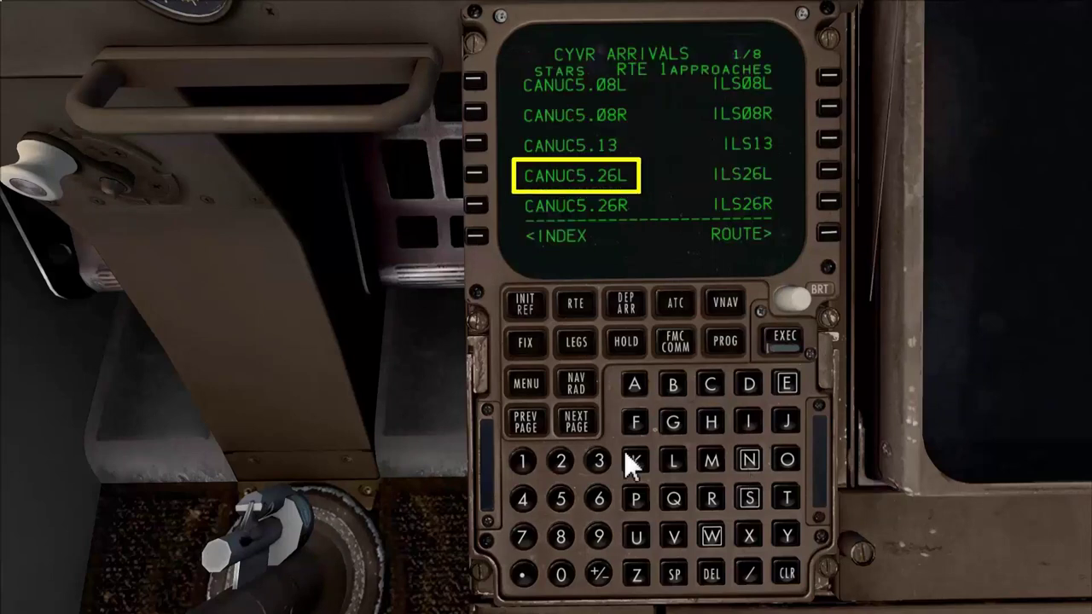
pyautogui.click(479, 181)
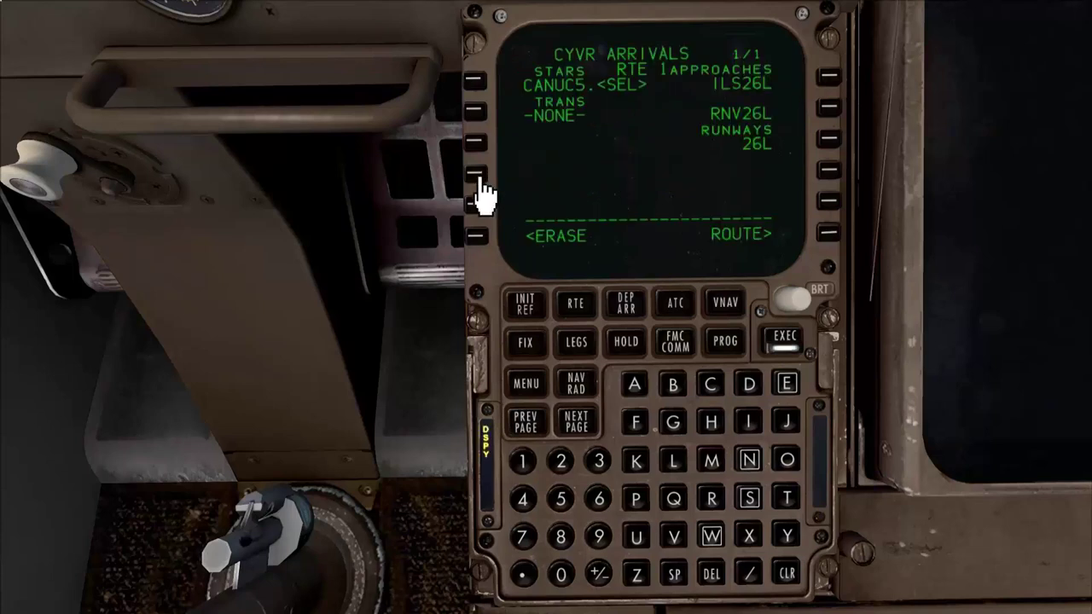
pyautogui.click(837, 84)
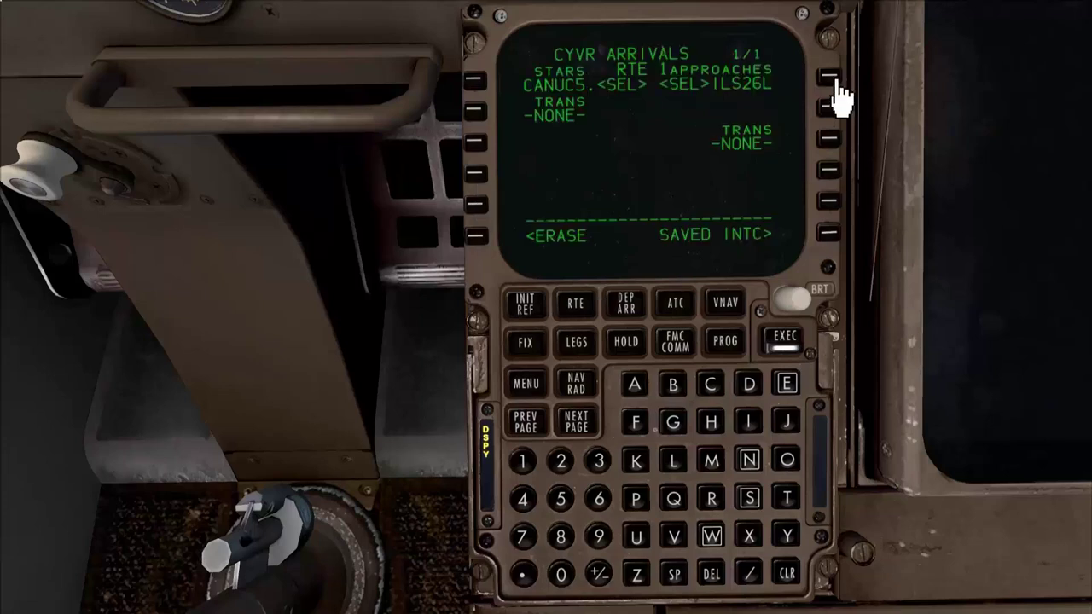
pyautogui.click(786, 340)
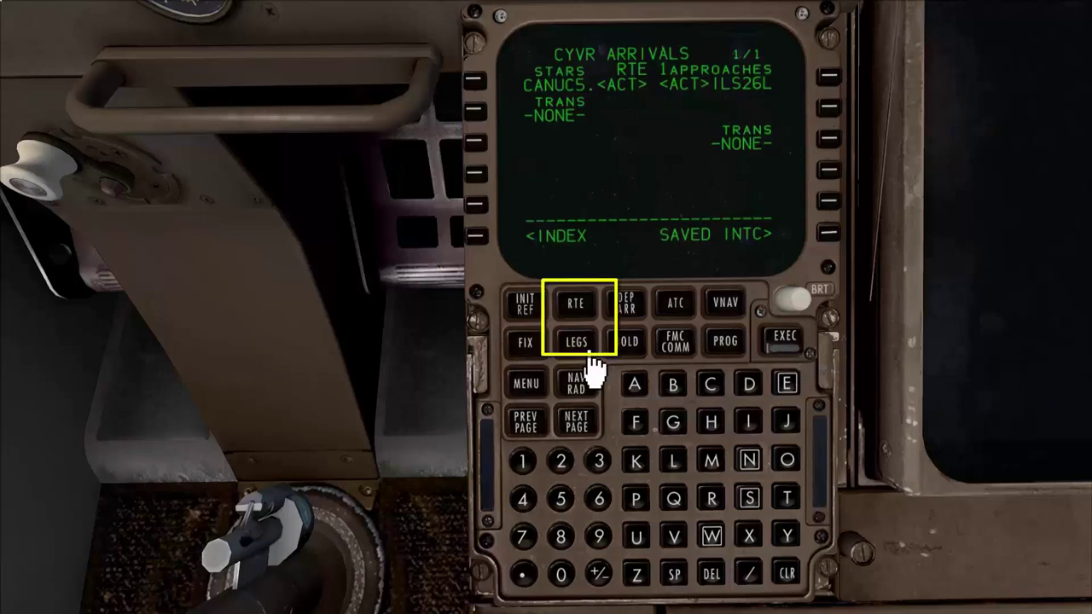
# Page through RTE 1 to page 4/5, confirming RW32, CANUC5.26L and ILS26L to RW26L.
pyautogui.click(579, 307)
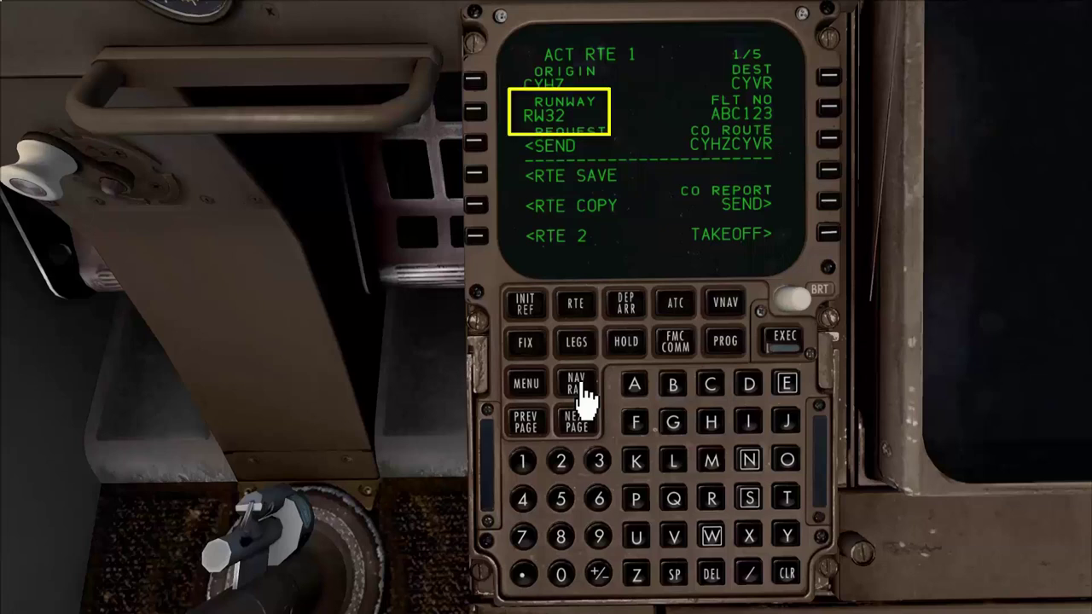
pyautogui.click(578, 420)
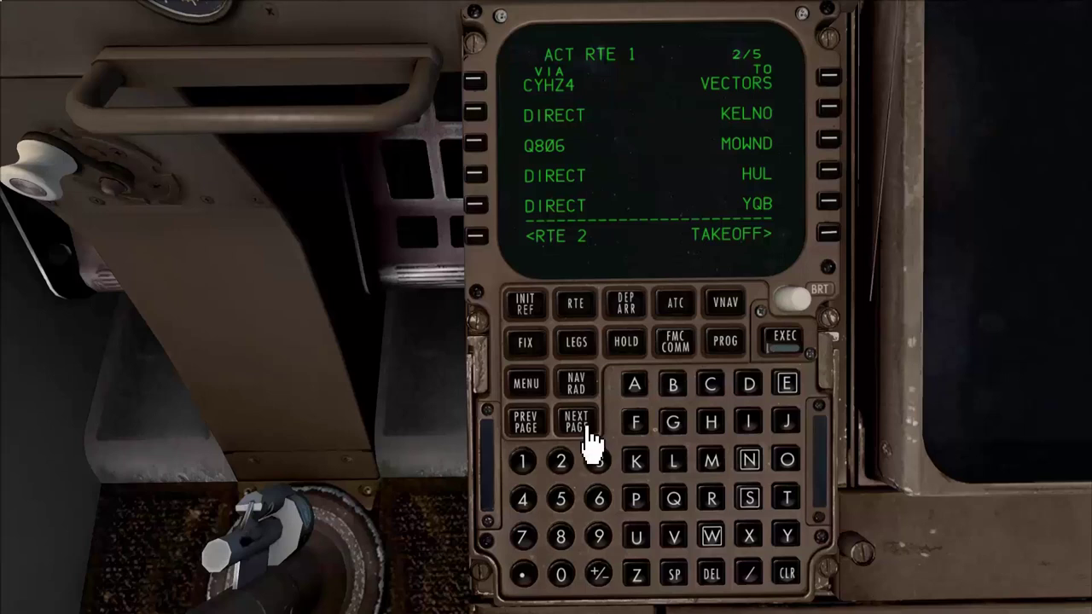
pyautogui.click(586, 426)
pyautogui.click(587, 431)
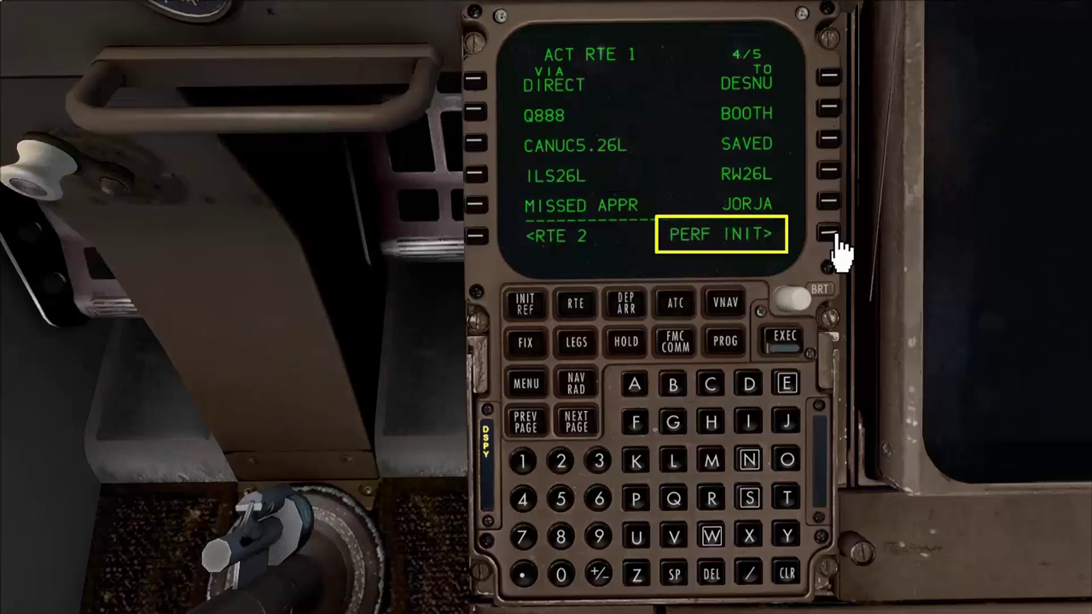
# On PERF INIT, enter zero fuel weight 488.8 and reserves 19.2.
pyautogui.click(837, 238)
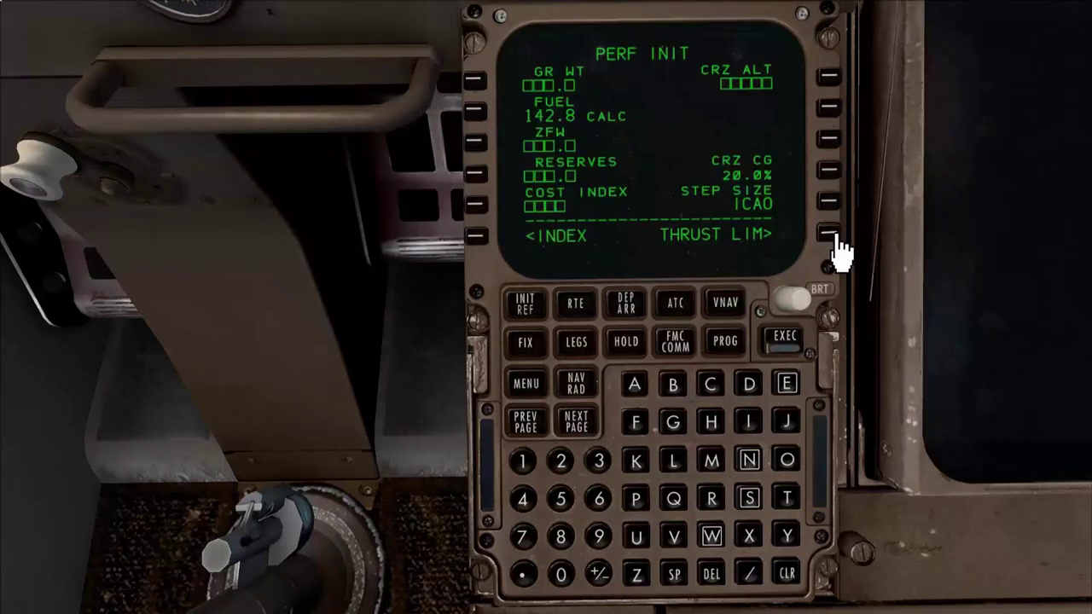
pyautogui.click(483, 153)
pyautogui.click(483, 154)
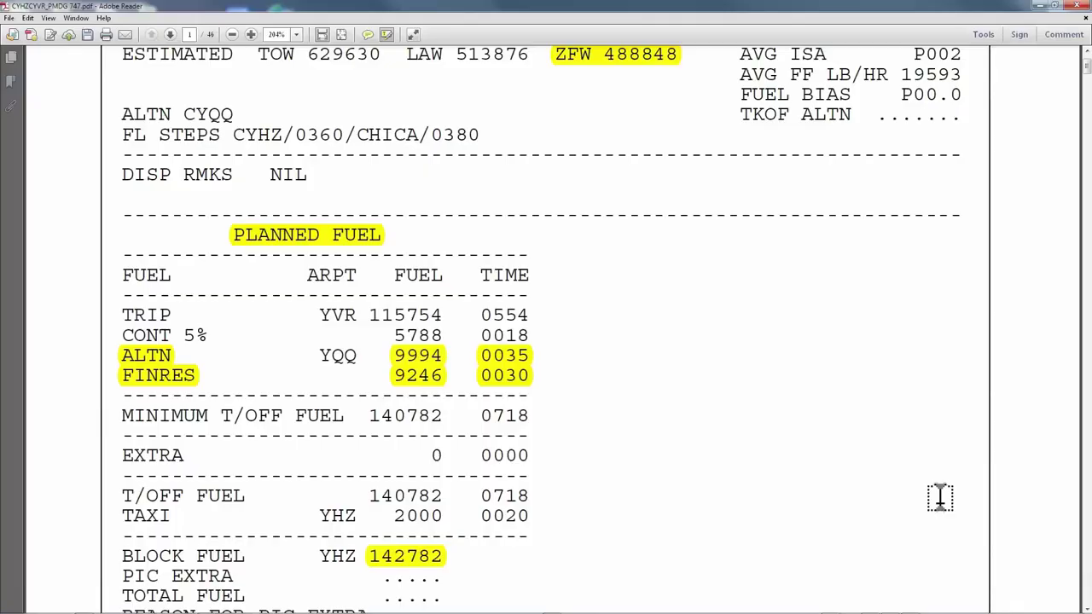
pyautogui.scroll(-3, 940, 498)
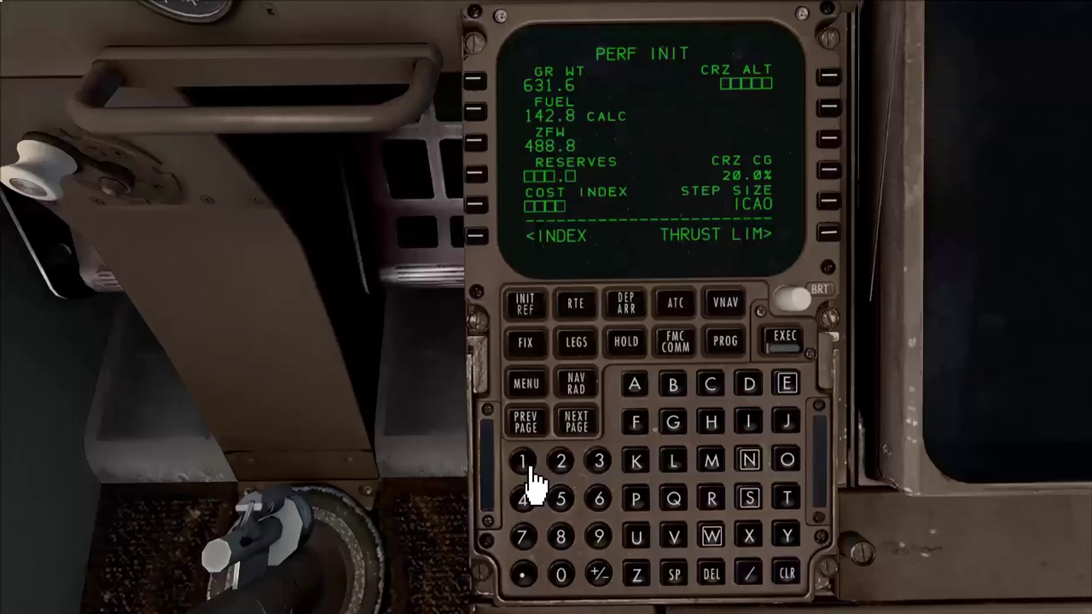
pyautogui.click(530, 468)
pyautogui.click(597, 537)
pyautogui.write('.')
pyautogui.click(560, 465)
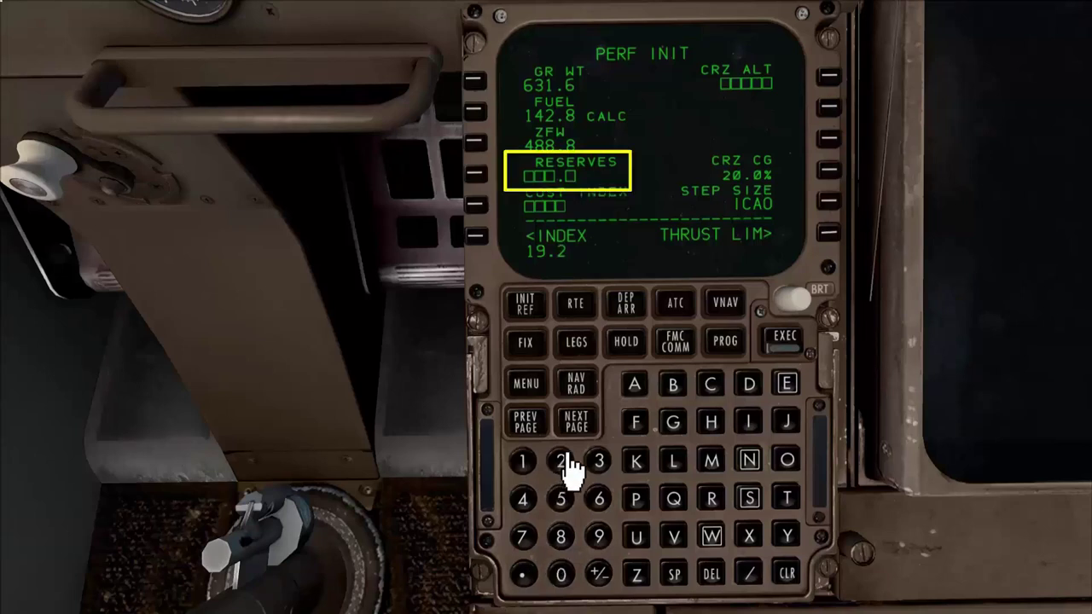
pyautogui.click(478, 177)
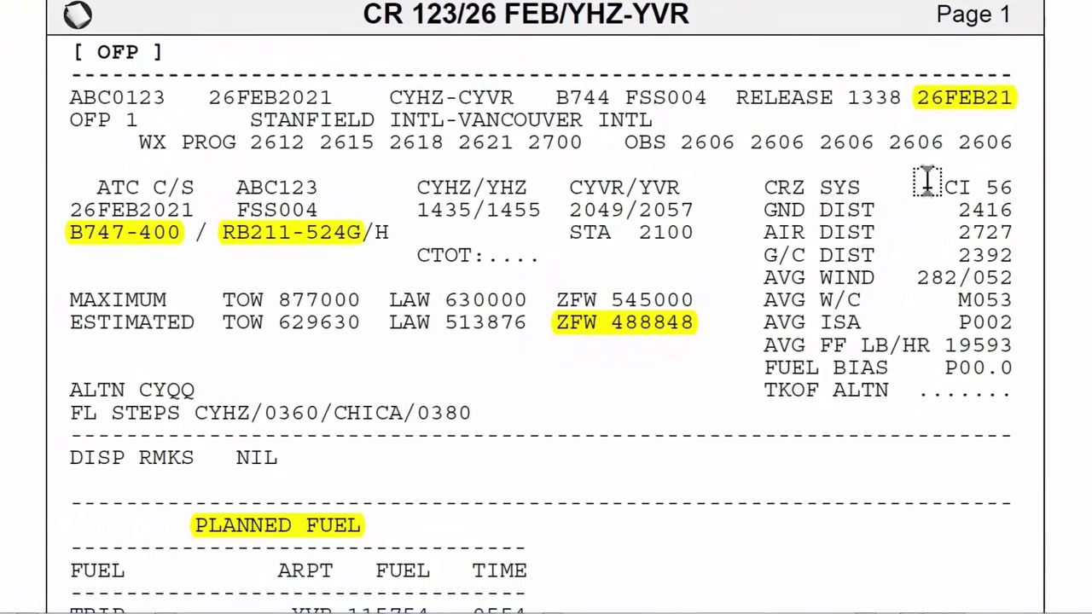
# Mark the OFP's cost index, FL0360 and step-climb level, then enter cost index 56.
pyautogui.moveTo(928, 191); pyautogui.dragTo(1022, 181)
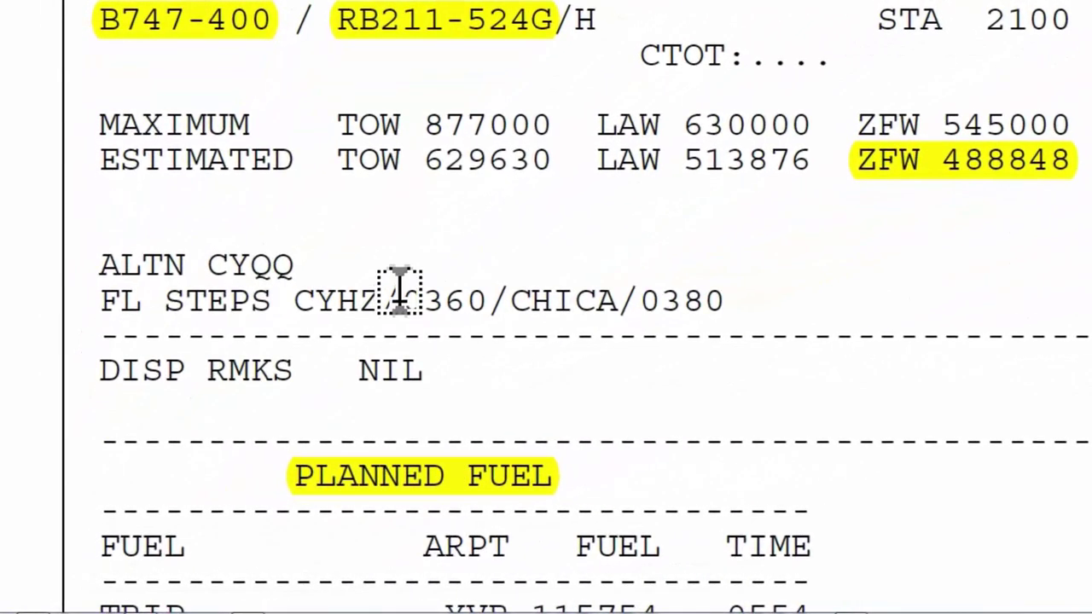
pyautogui.moveTo(399, 290); pyautogui.dragTo(491, 291)
pyautogui.moveTo(620, 299); pyautogui.dragTo(734, 298)
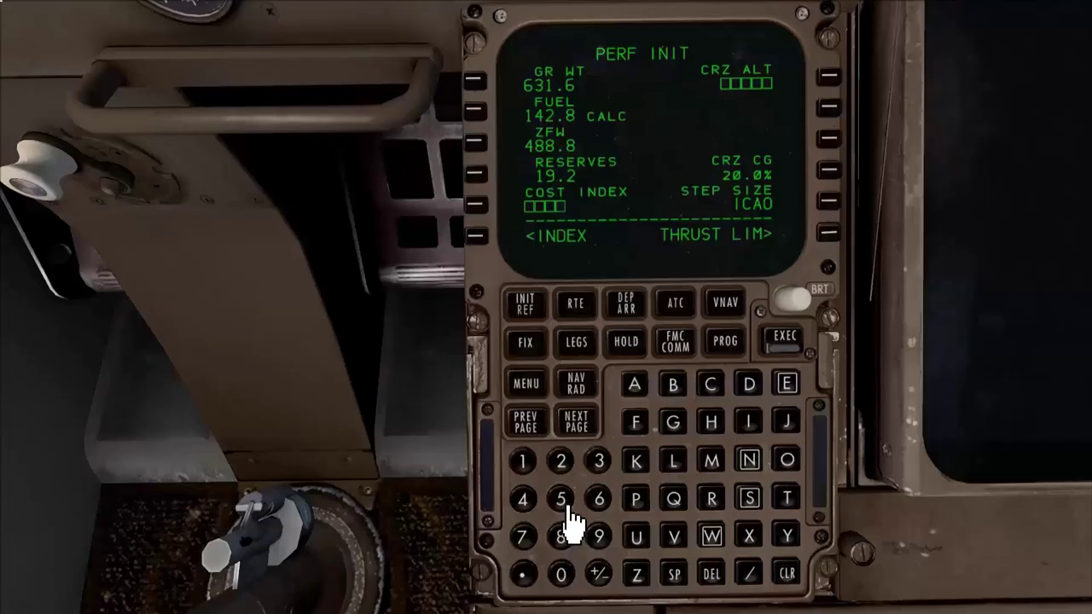
pyautogui.click(563, 505)
pyautogui.click(600, 510)
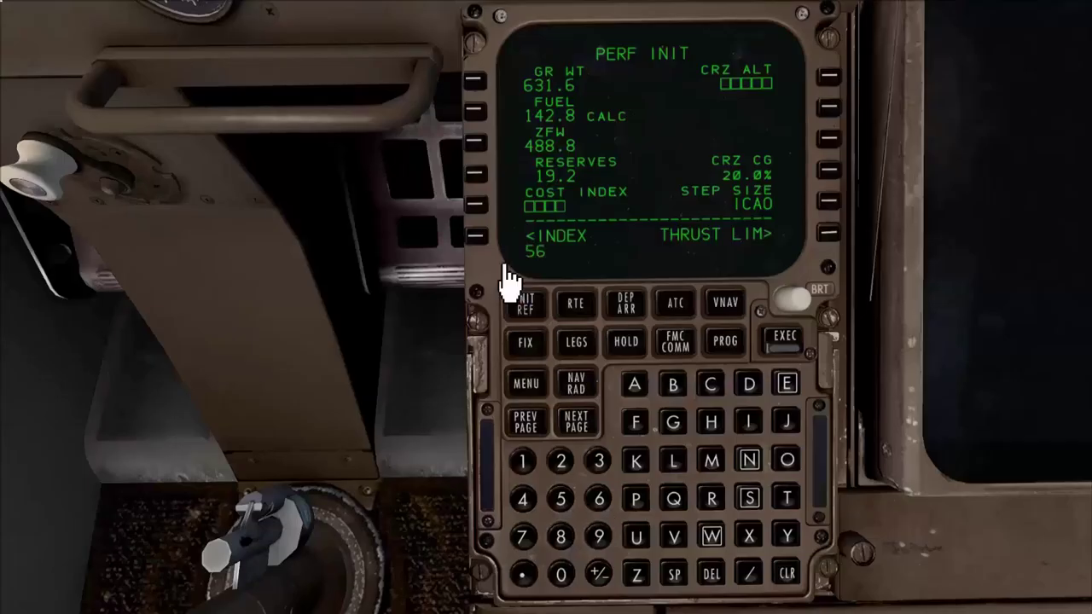
pyautogui.click(478, 209)
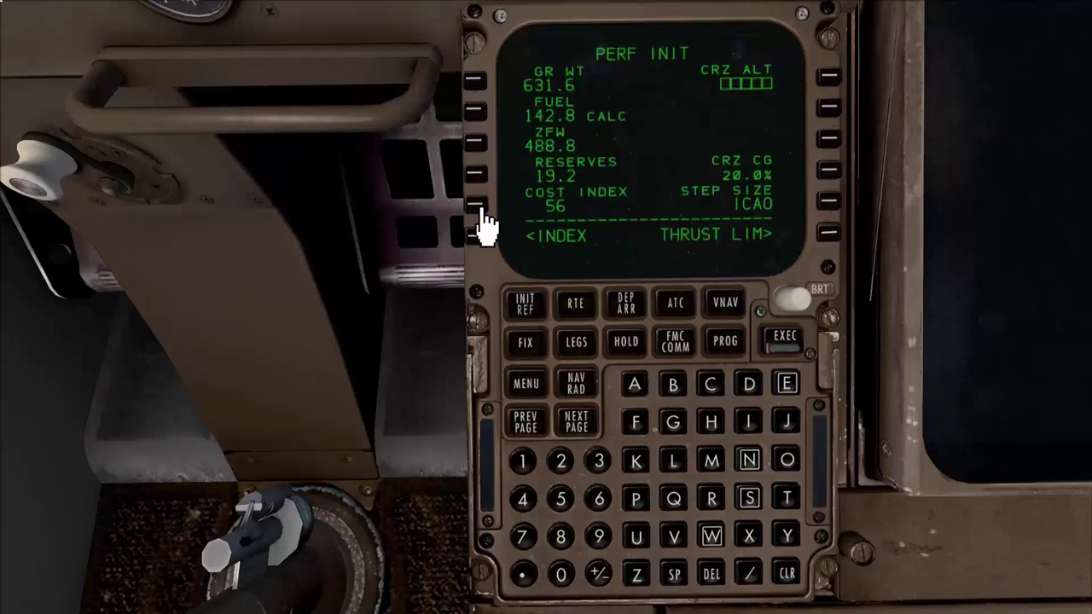
# Set the cruise altitude to FL360.
pyautogui.click(598, 463)
pyautogui.click(601, 501)
pyautogui.click(563, 577)
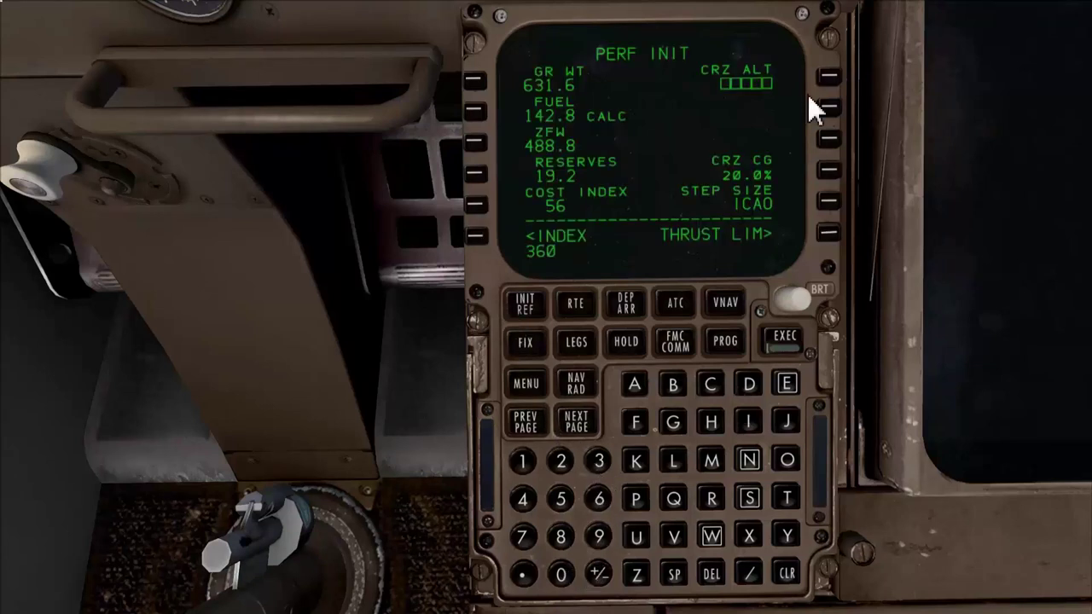
pyautogui.click(829, 81)
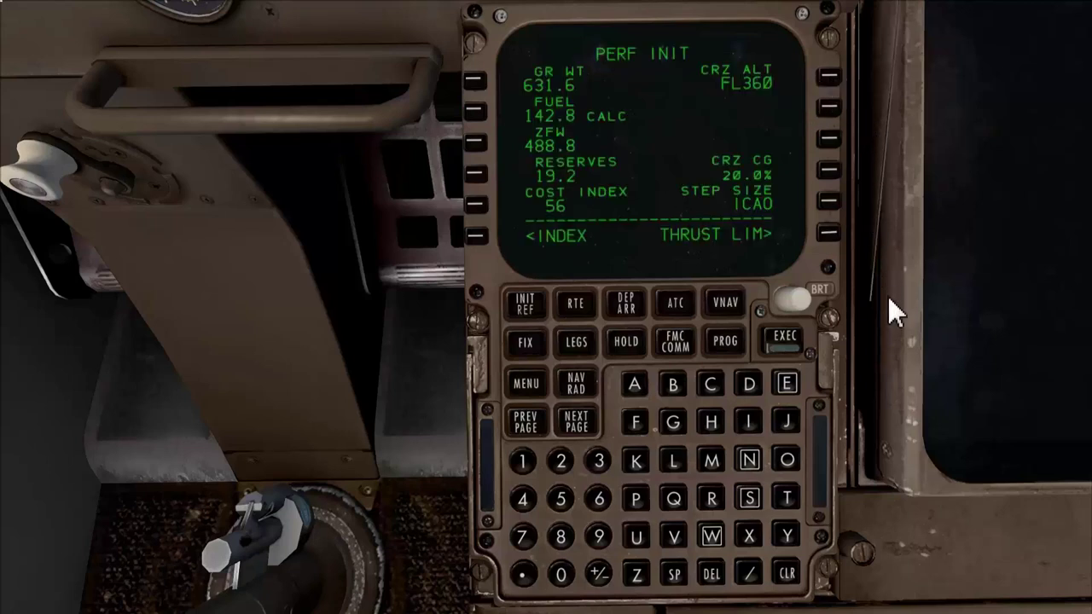
# Set the step size to 2000.
pyautogui.click(560, 463)
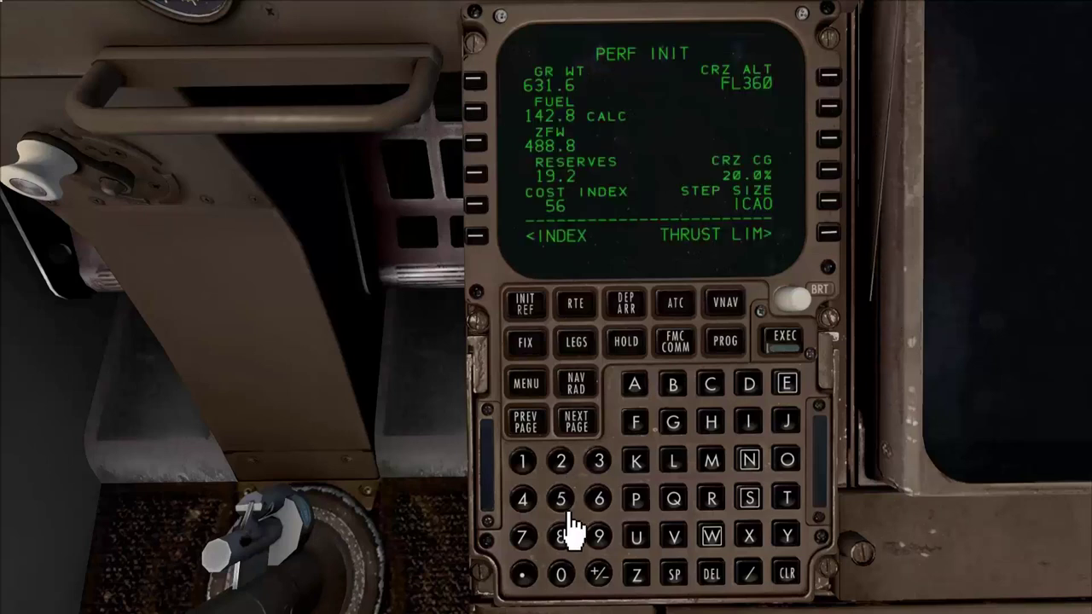
pyautogui.click(561, 576)
pyautogui.click(561, 576)
pyautogui.click(561, 576)
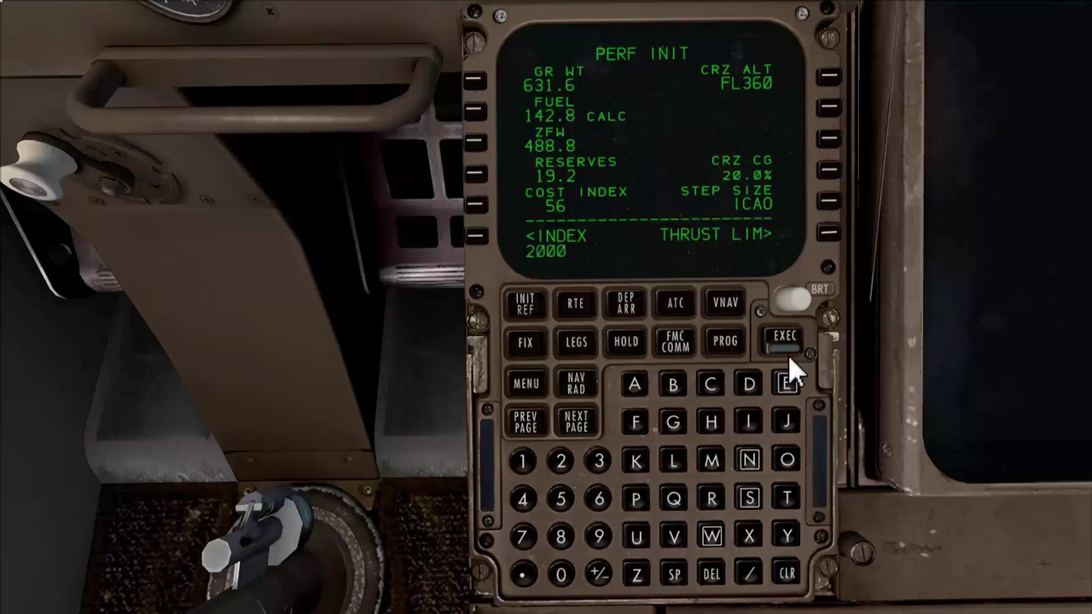
pyautogui.click(828, 203)
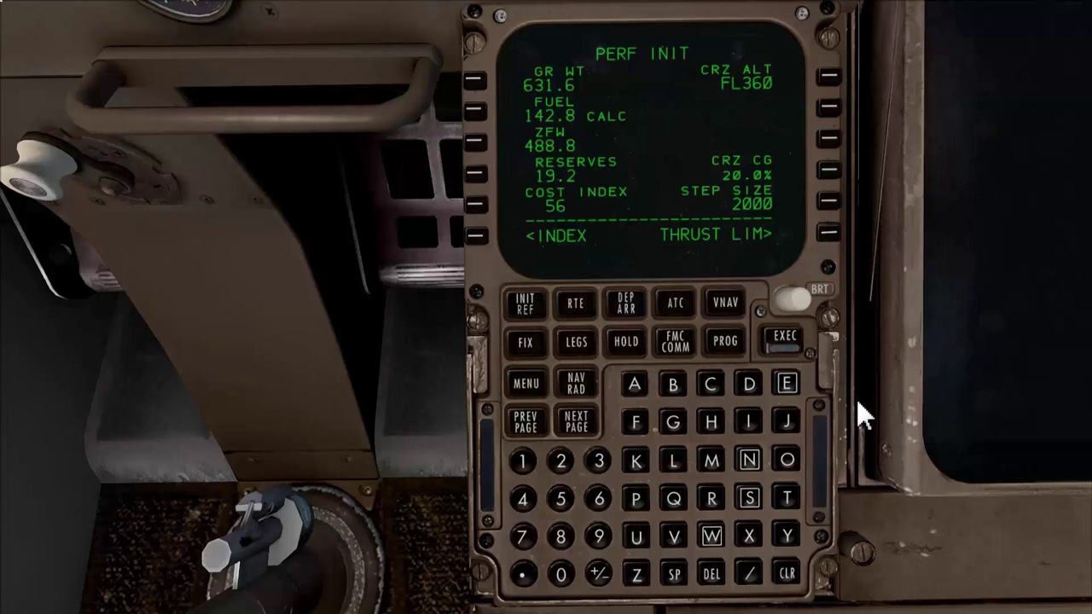
# Bring up the FMC THRUST LIM page and launch the UTOPIA take-off calculator.
pyautogui.click(838, 241)
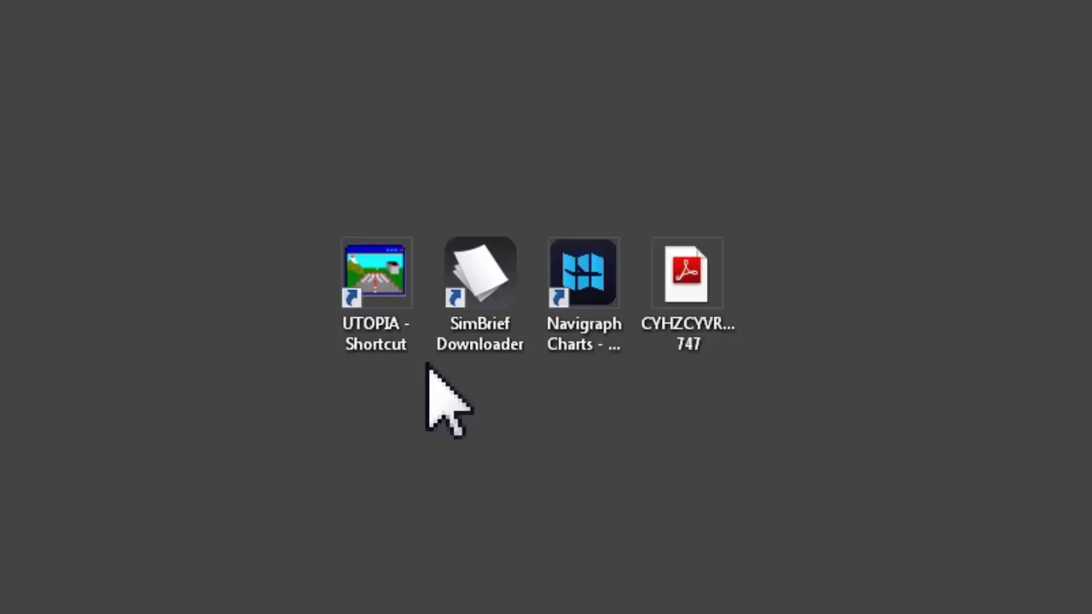
pyautogui.doubleClick(408, 328)
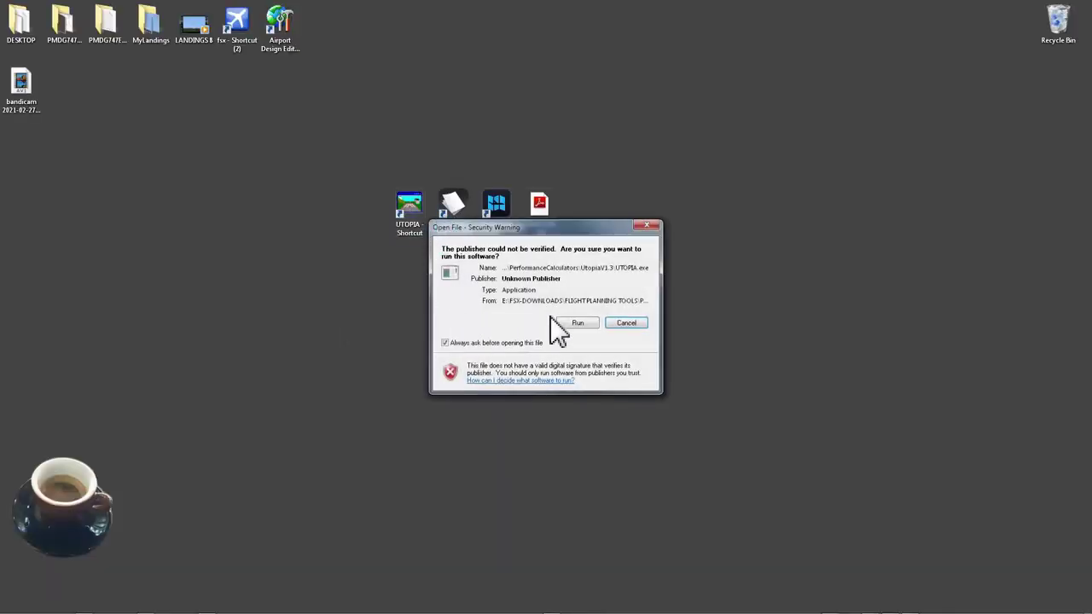
pyautogui.click(578, 323)
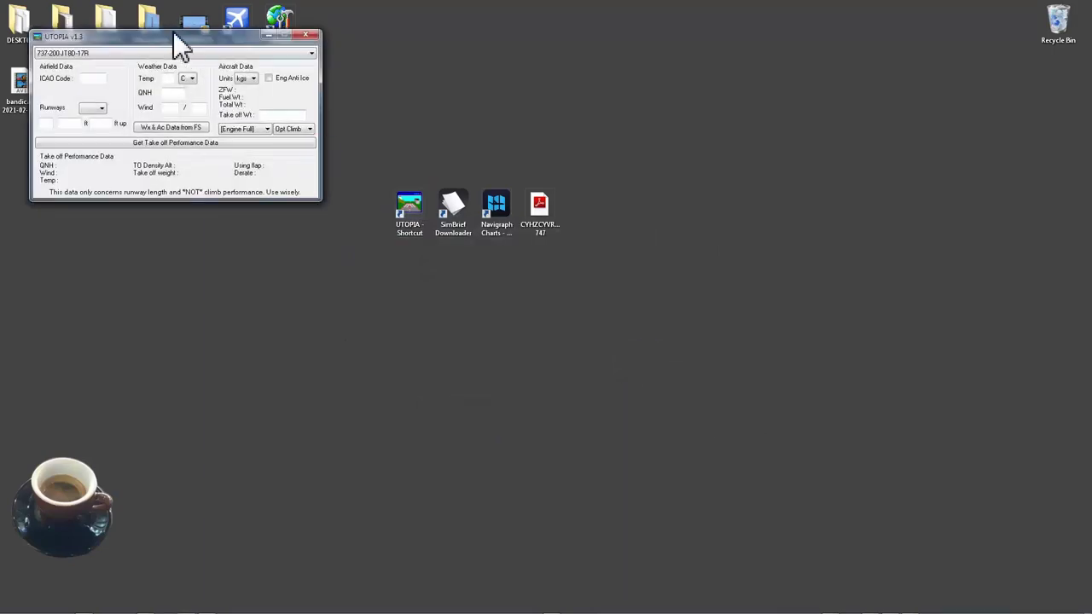
pyautogui.moveTo(185, 48); pyautogui.dragTo(675, 198)
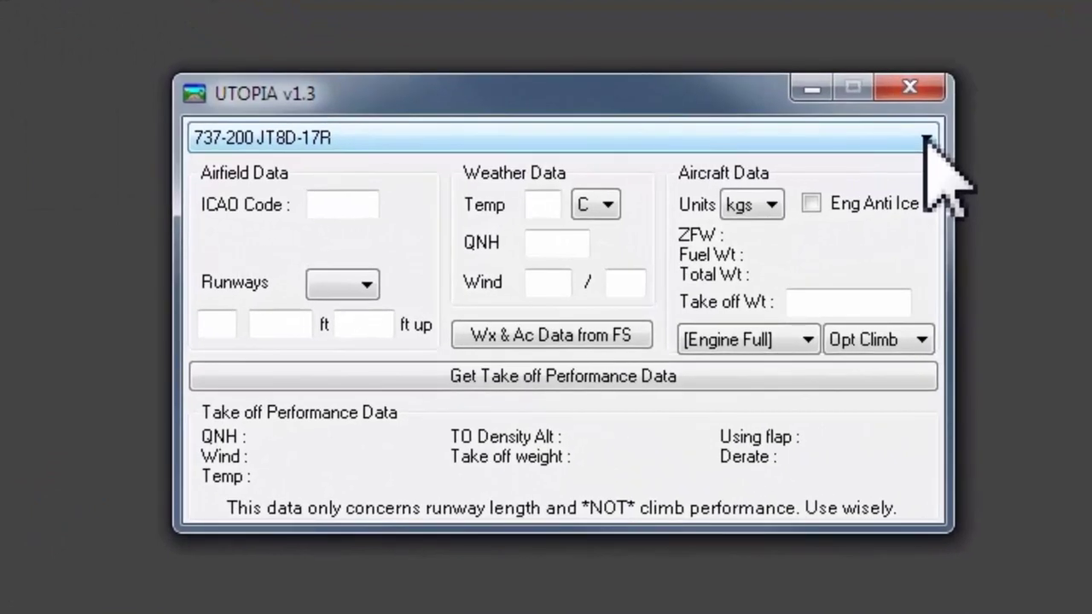
# Set UTOPIA's aircraft to PMDG 747-400 and weight units to lbs.
pyautogui.click(927, 139)
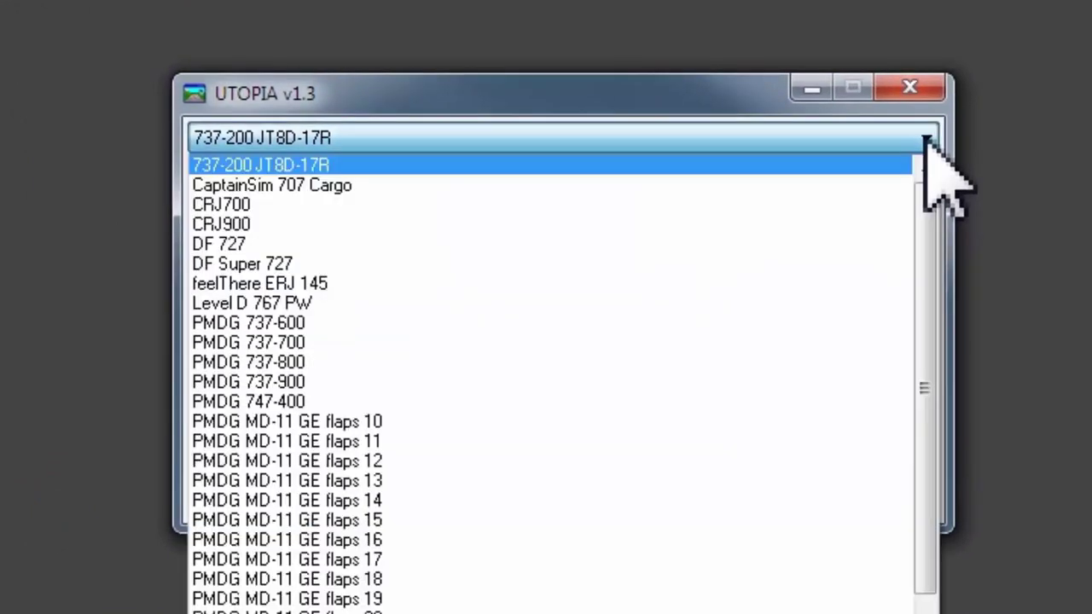
pyautogui.click(885, 414)
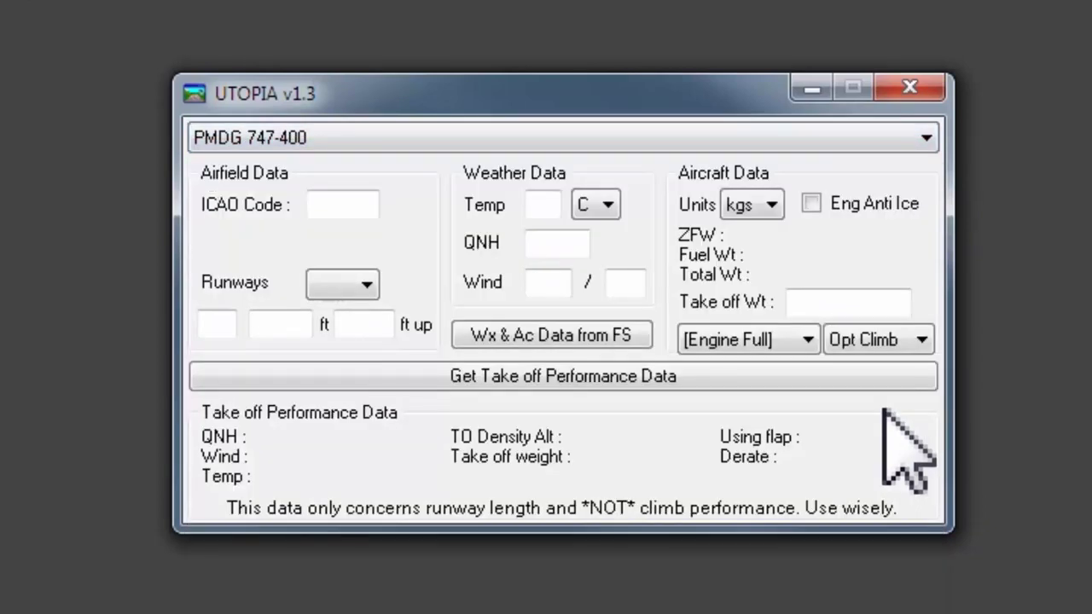
pyautogui.click(777, 214)
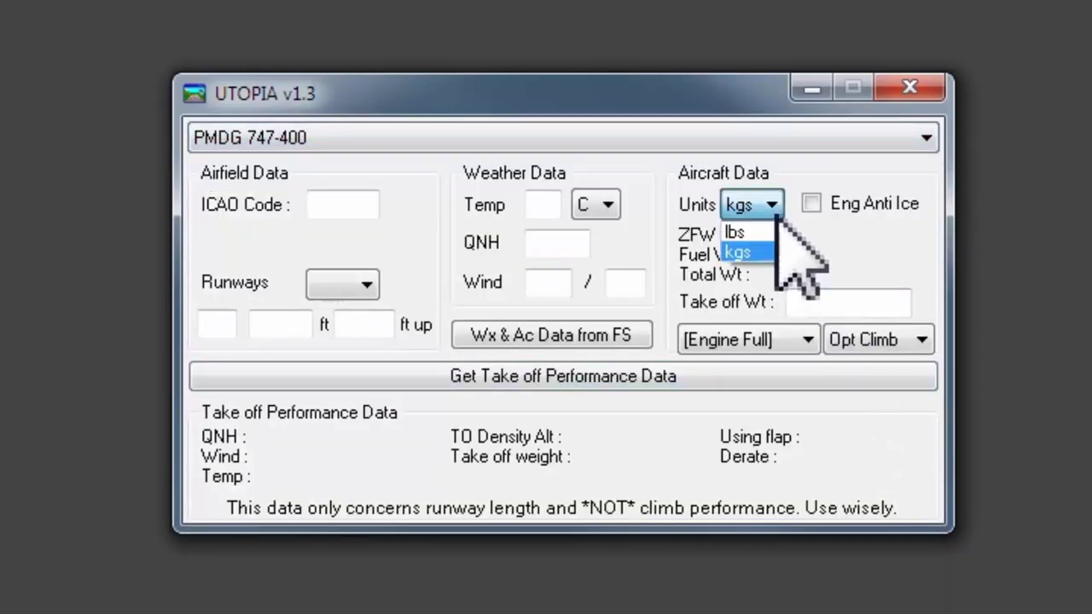
pyautogui.click(776, 230)
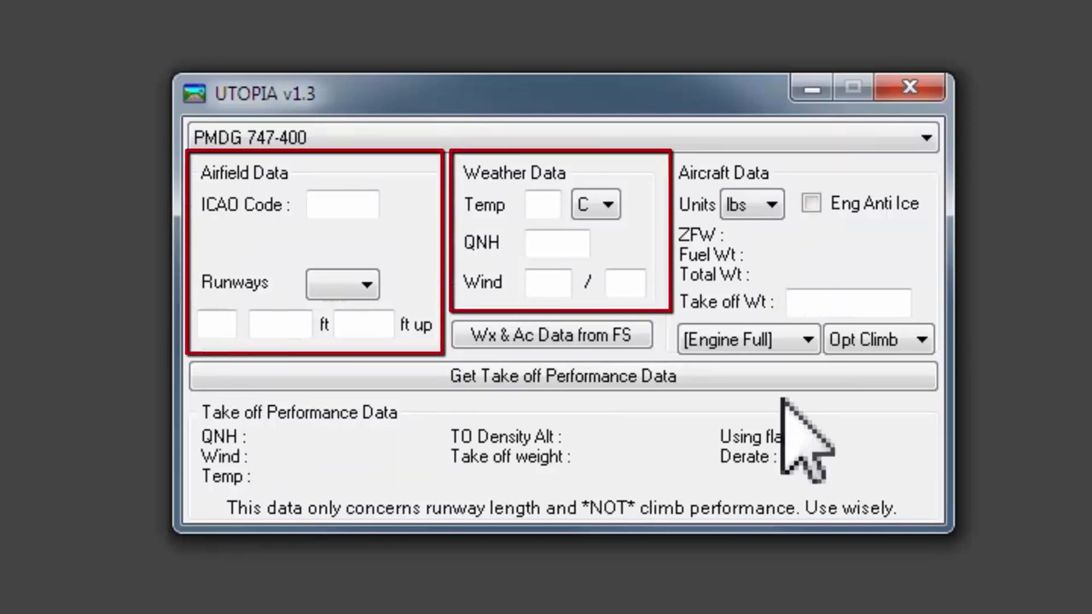
# Load FS weather, choose runway 32, enter TOW 629630 lbs and calculate flap 10, 59C derate.
pyautogui.click(638, 339)
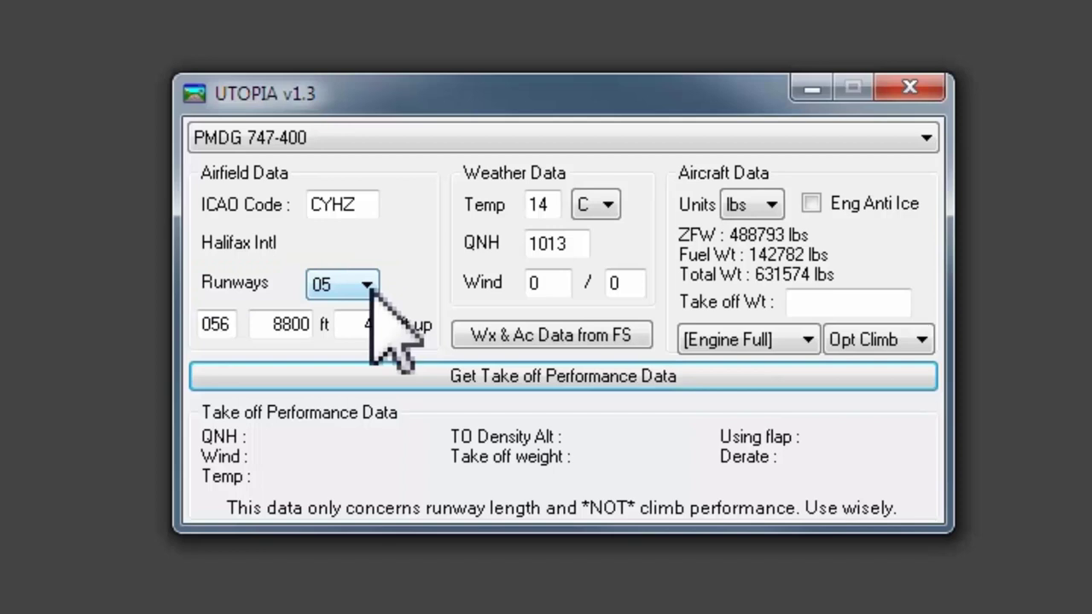
pyautogui.click(367, 285)
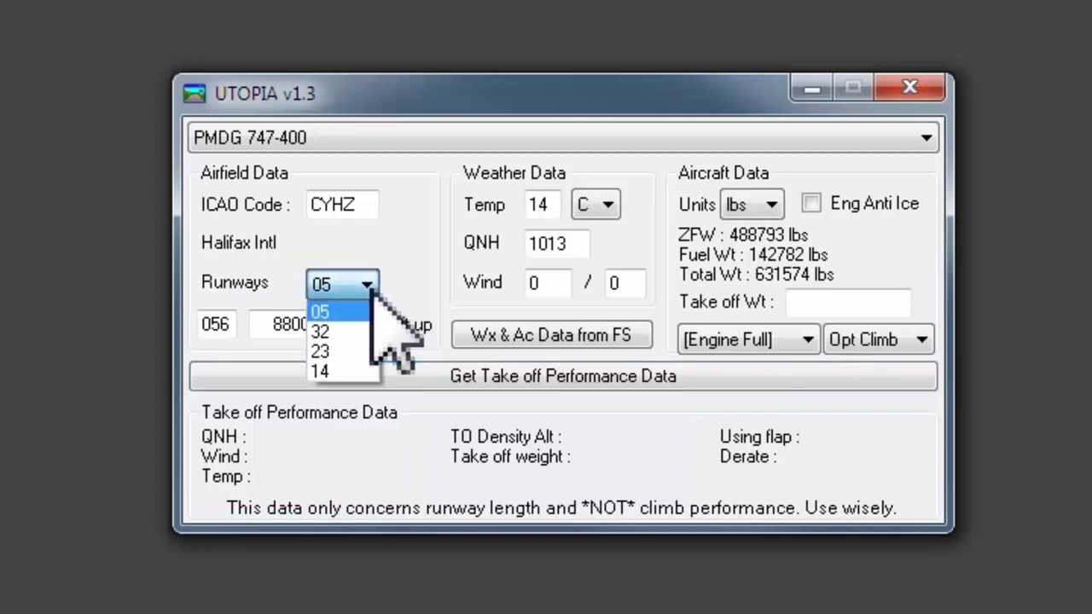
pyautogui.click(368, 332)
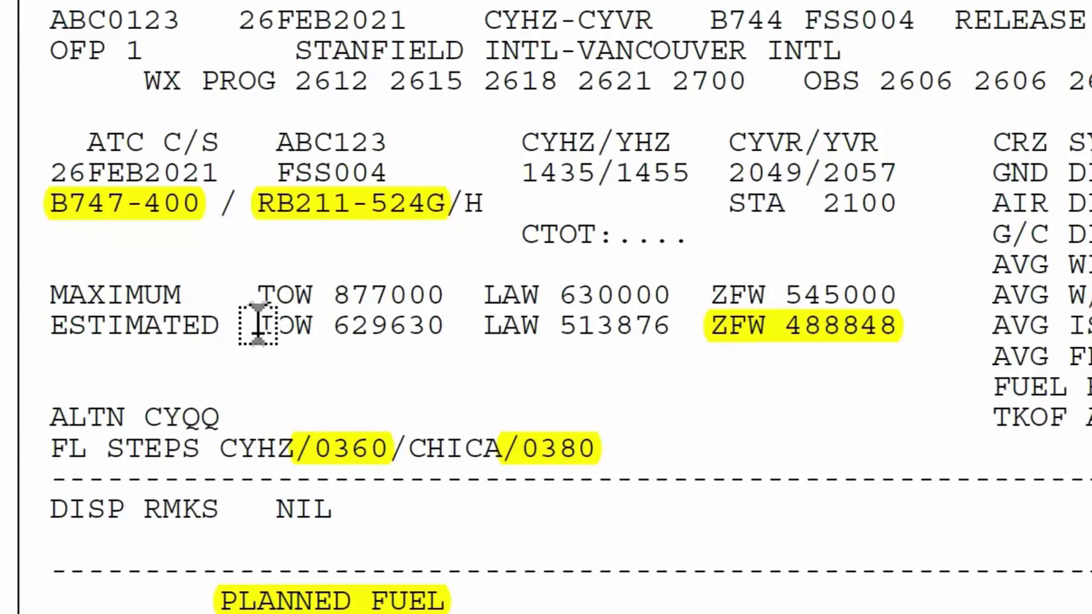
pyautogui.moveTo(256, 325); pyautogui.dragTo(442, 325)
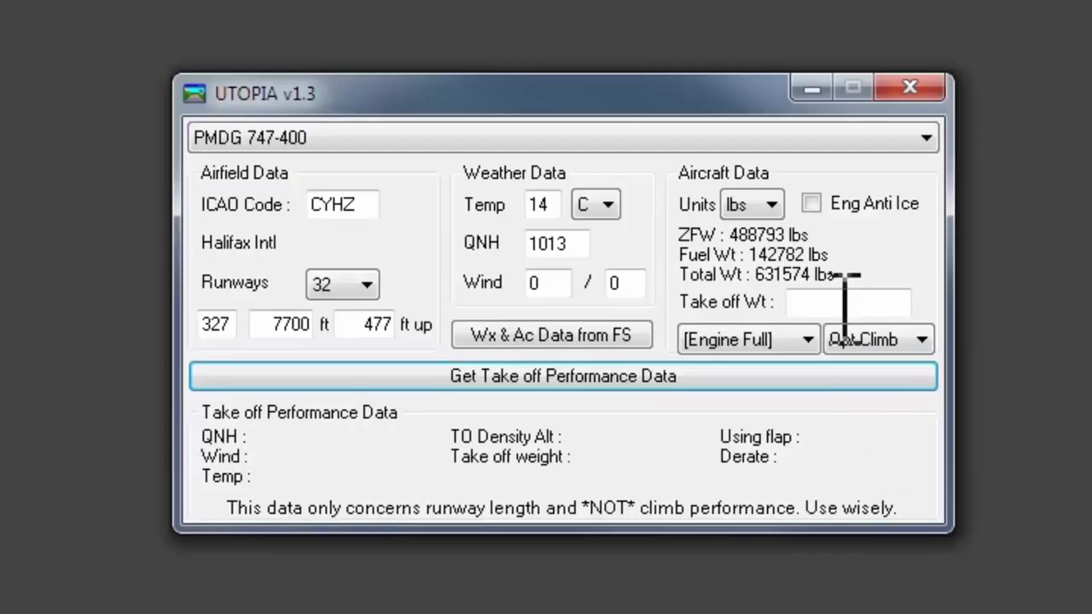
pyautogui.click(844, 305)
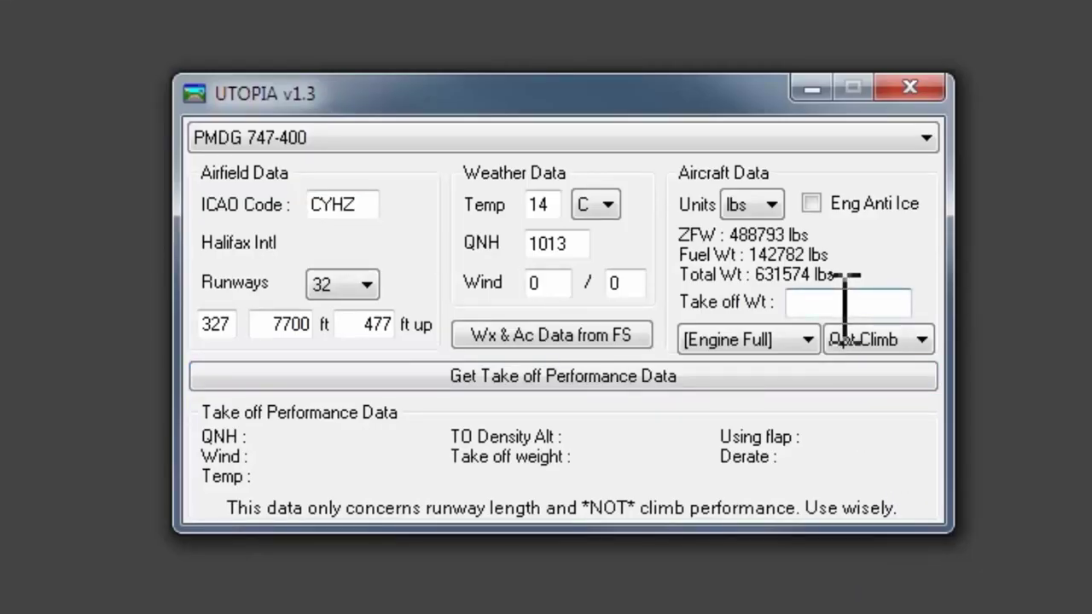
pyautogui.write('629630')
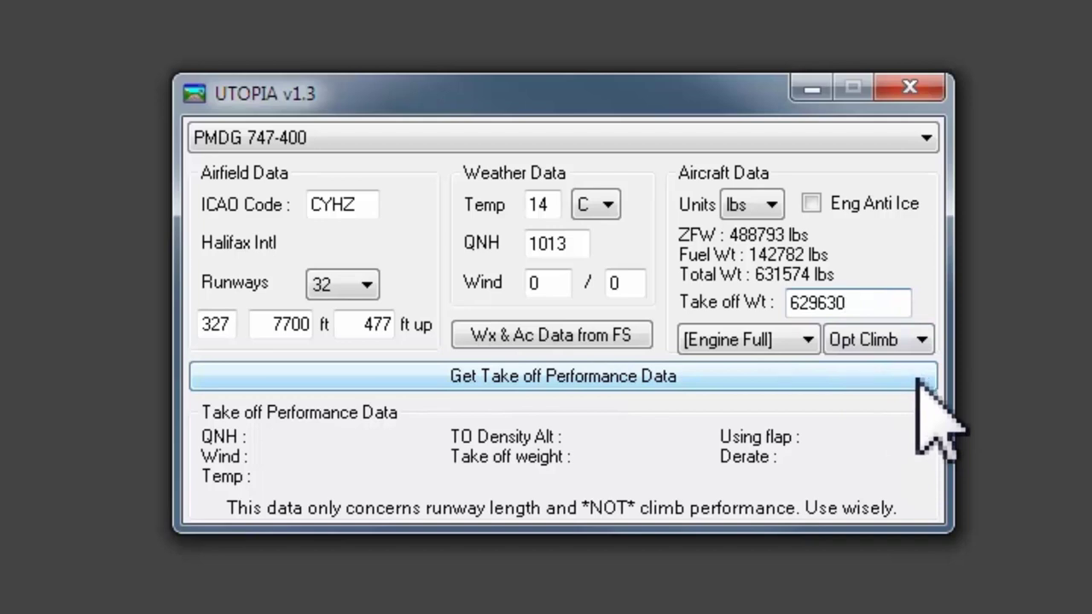
pyautogui.click(920, 381)
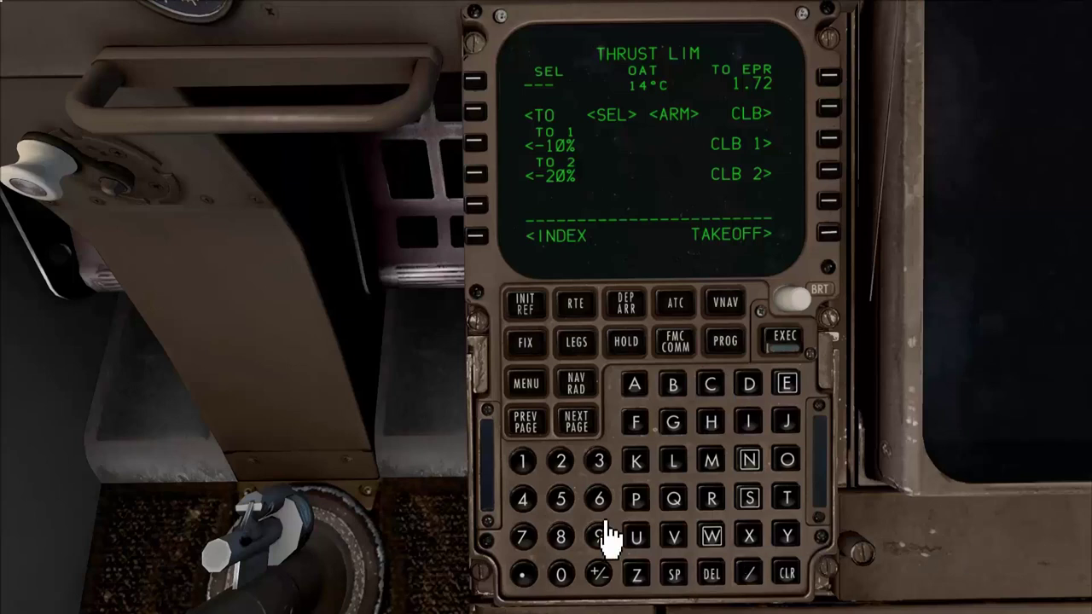
# Enter assumed temperature 56°C for D-TO EPR 1.60 and arm CLB 1.
pyautogui.click(560, 500)
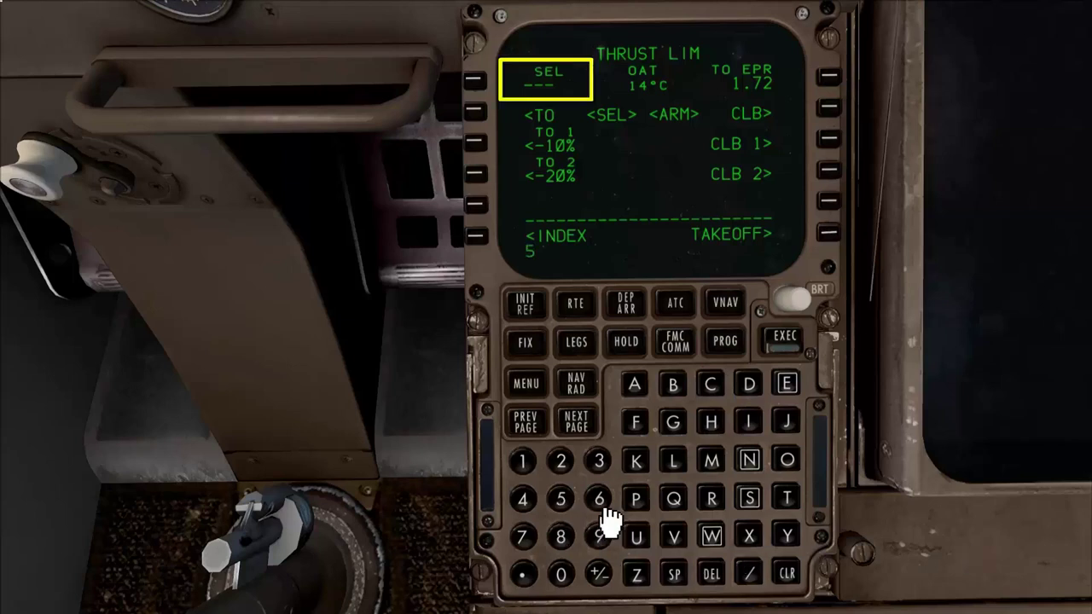
pyautogui.click(601, 500)
pyautogui.click(475, 82)
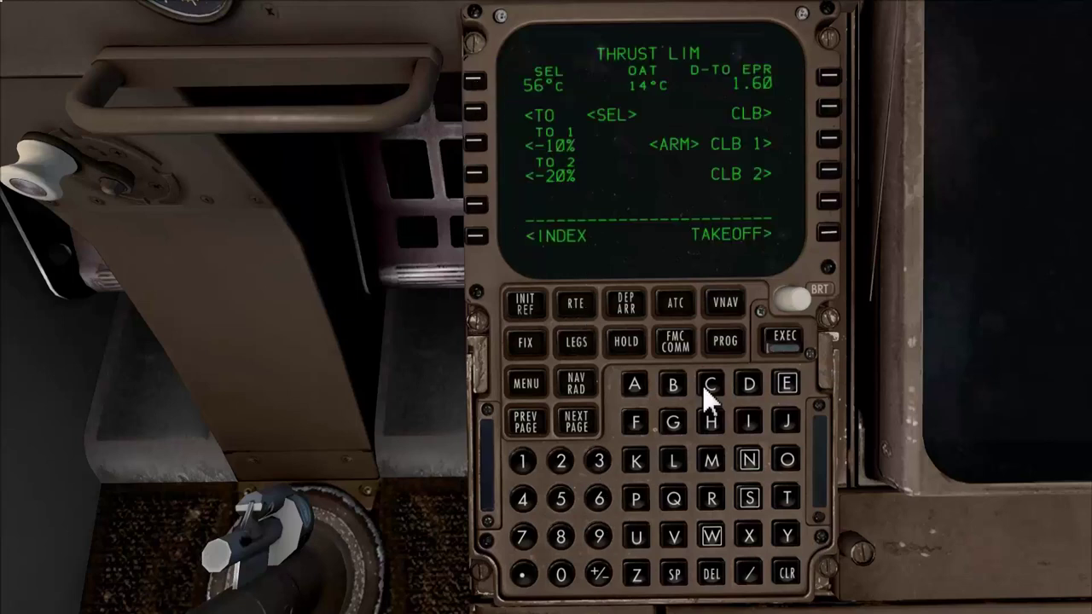
pyautogui.click(831, 140)
pyautogui.click(830, 140)
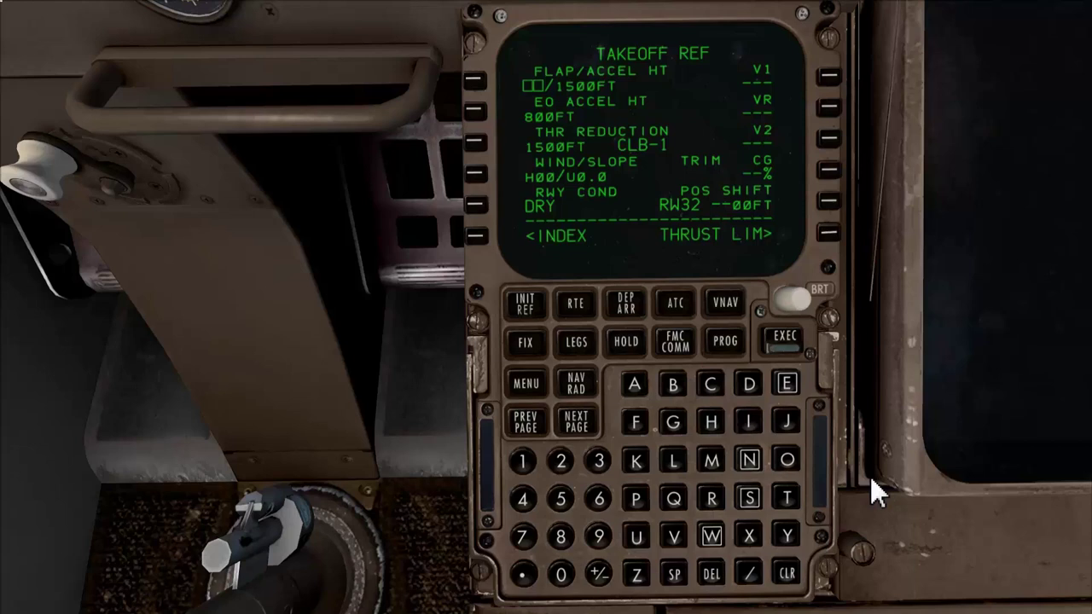
# Enter flaps 10, accept V-speeds 140/149/160 and enter CG 21% for trim +6.0.
pyautogui.click(523, 462)
pyautogui.click(561, 575)
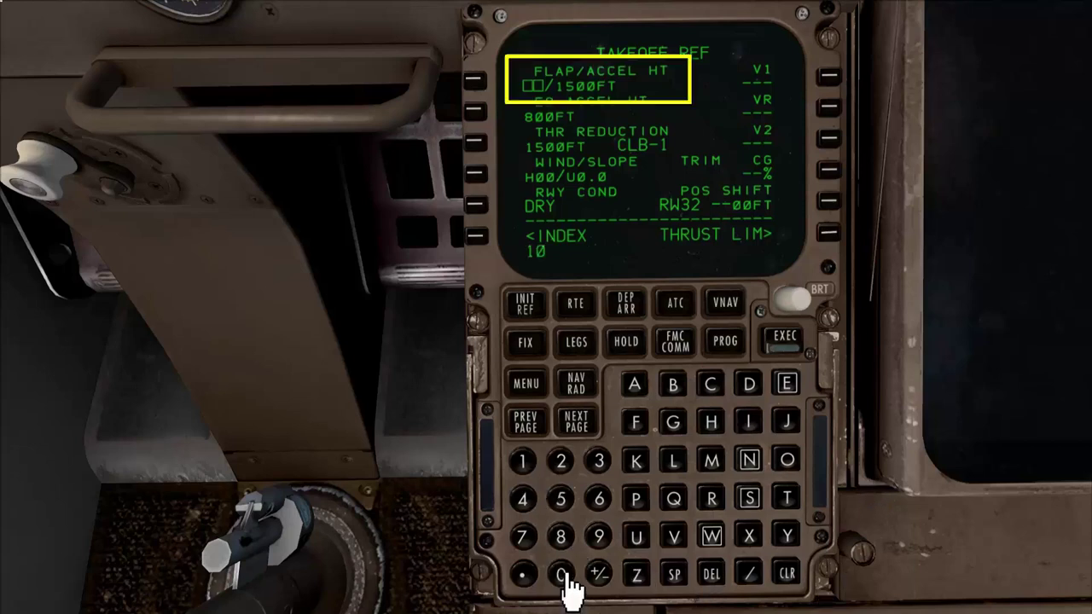
pyautogui.click(479, 90)
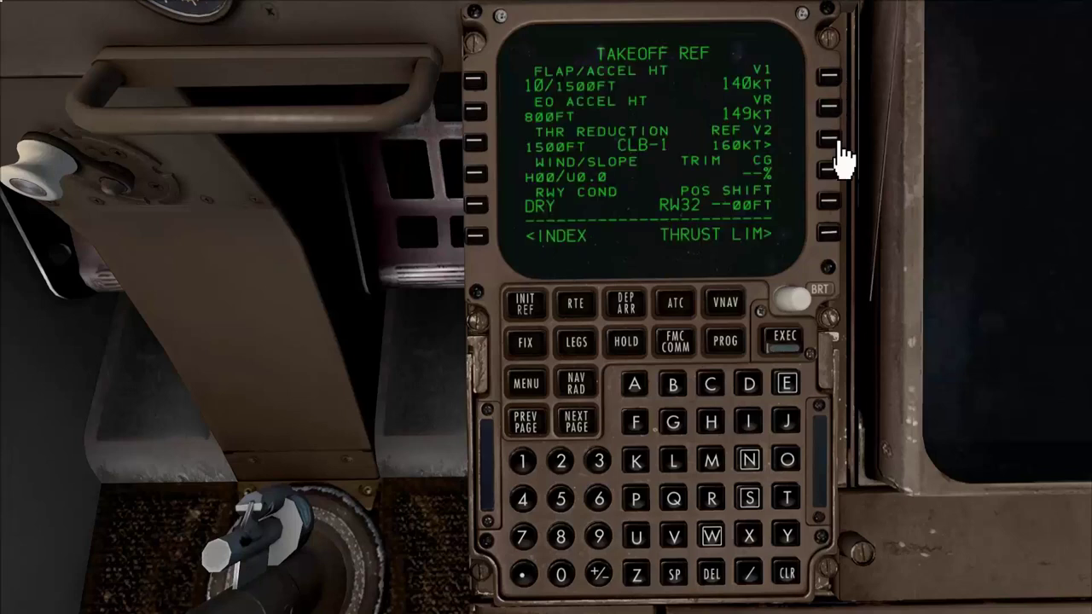
pyautogui.click(840, 141)
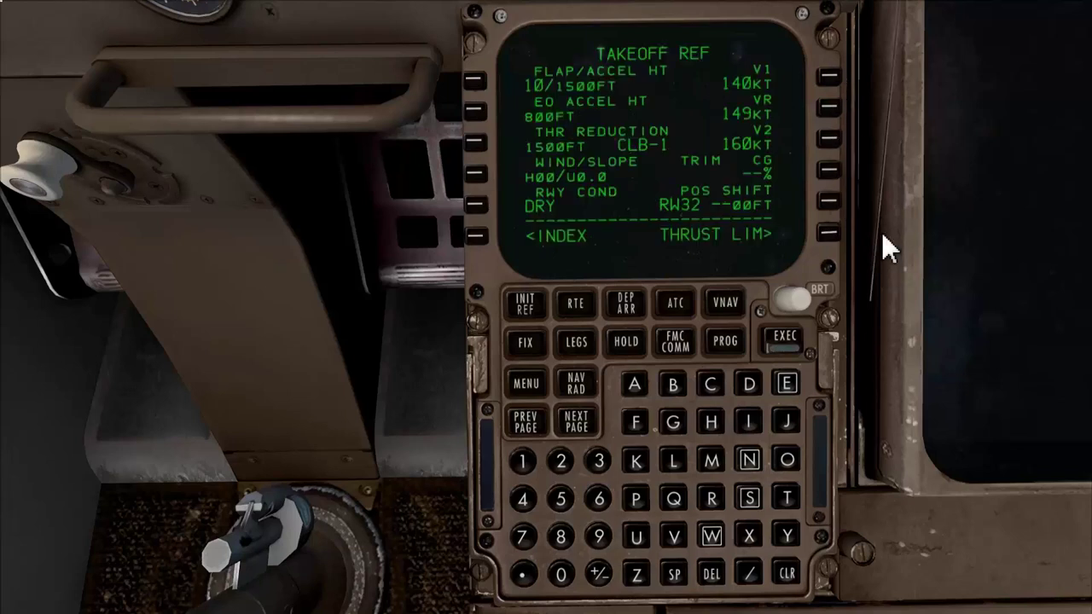
pyautogui.click(839, 179)
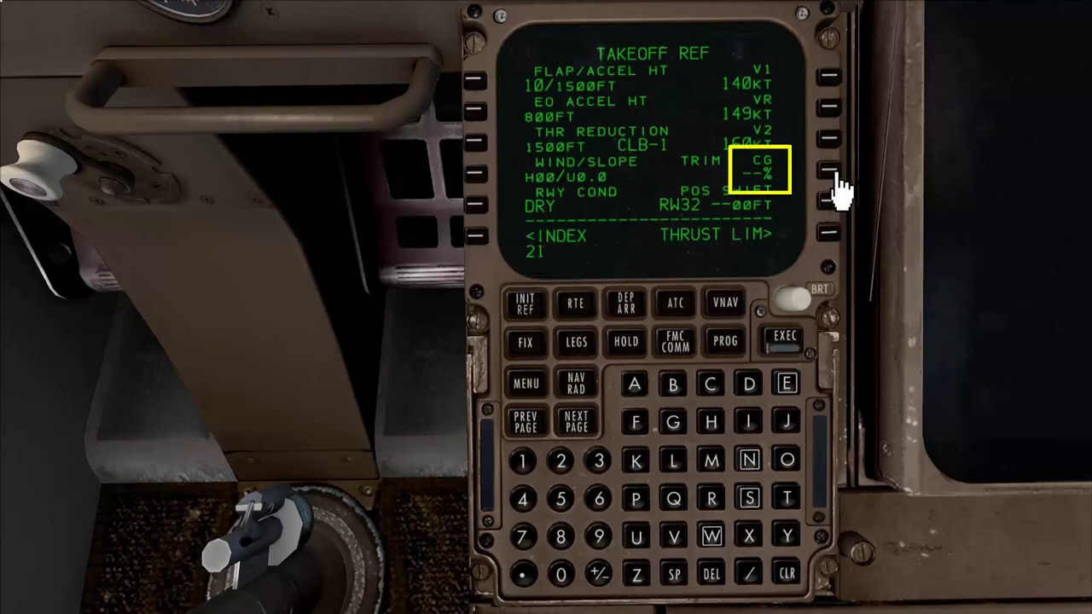
pyautogui.click(840, 179)
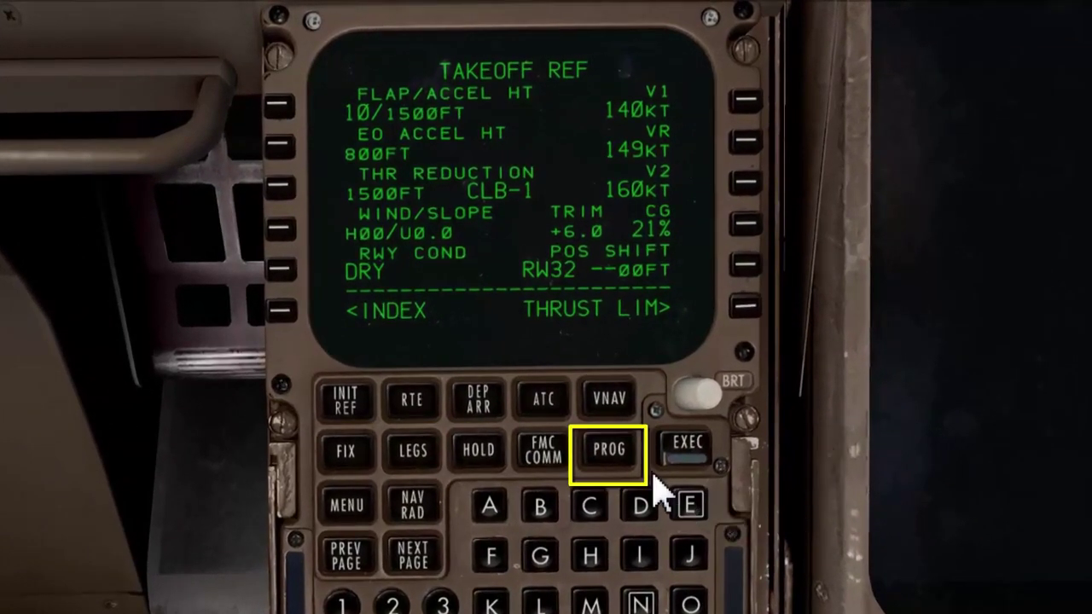
# Show the PROGRESS page and highlight the OFP ground distance 2416 to compare.
pyautogui.click(633, 466)
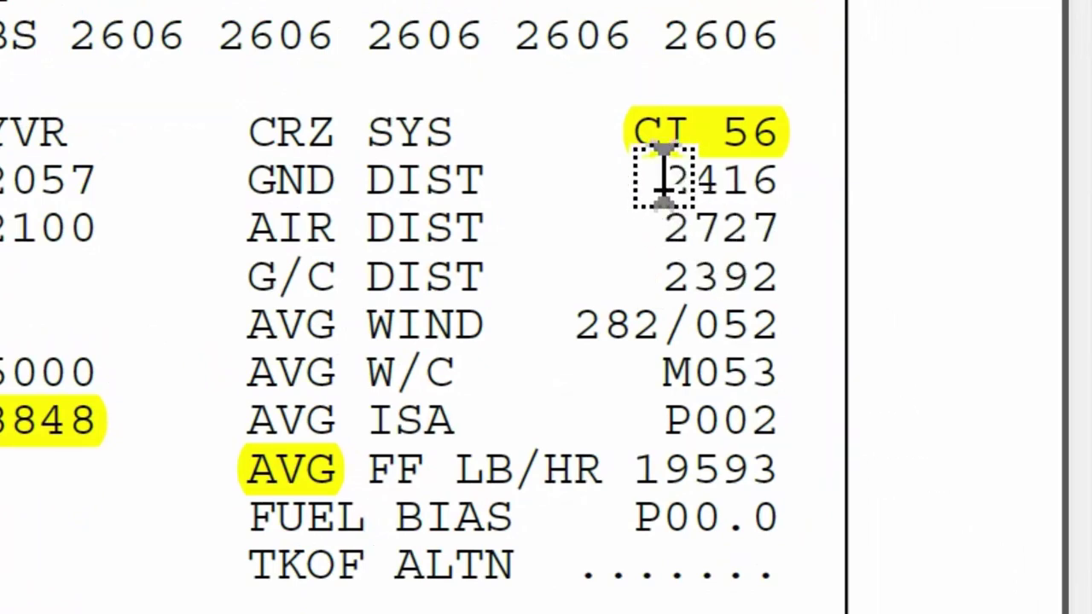
pyautogui.moveTo(664, 176); pyautogui.dragTo(789, 177)
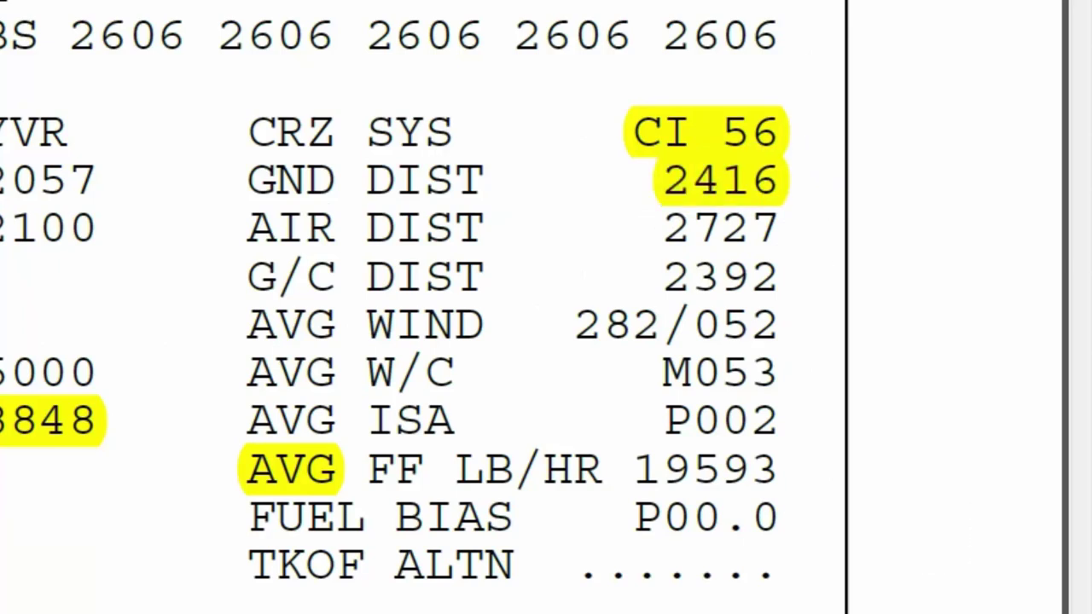